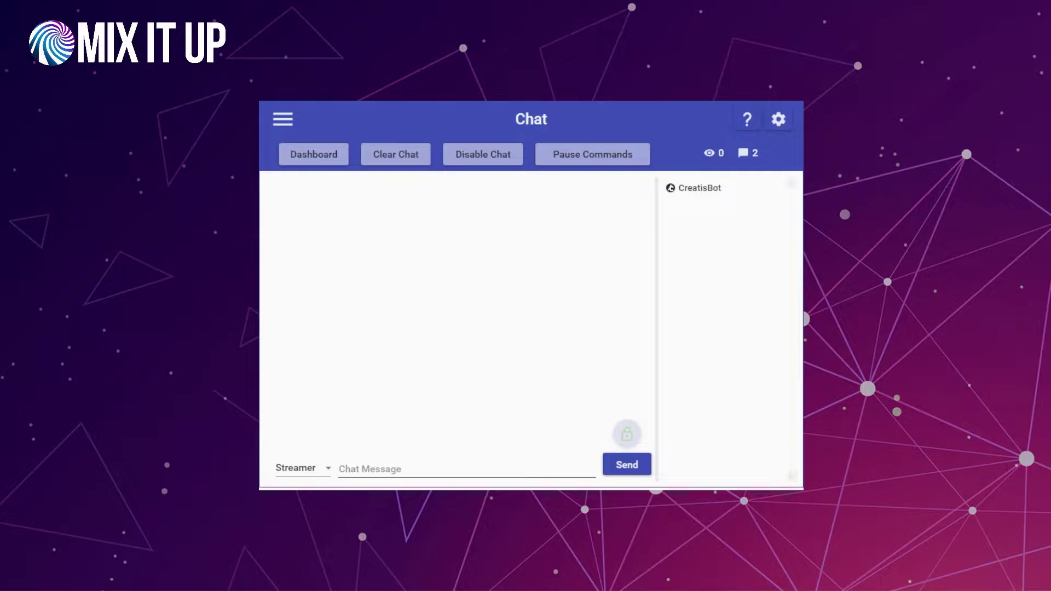
Go to Mix It Up's Services page and expand the Discord service row.
click(283, 119)
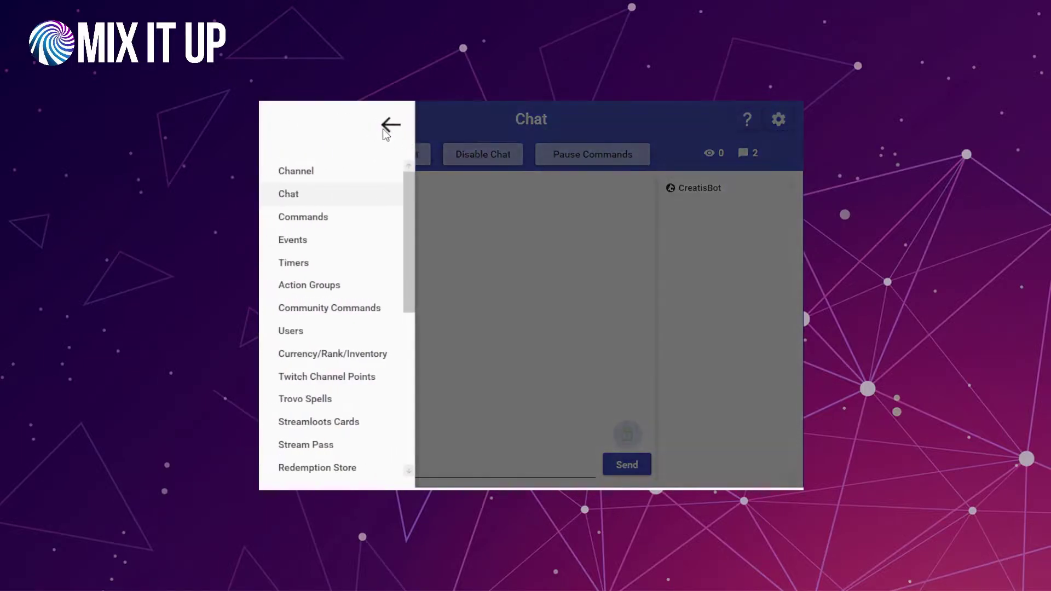
scroll(303, 263, down, 5)
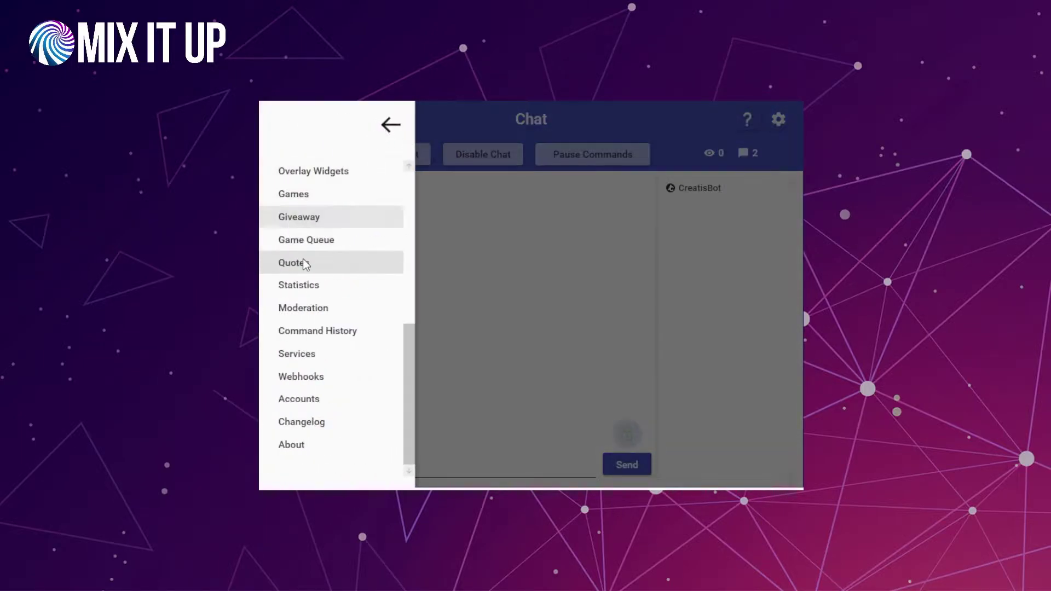
click(331, 353)
scroll(455, 245, down, 6)
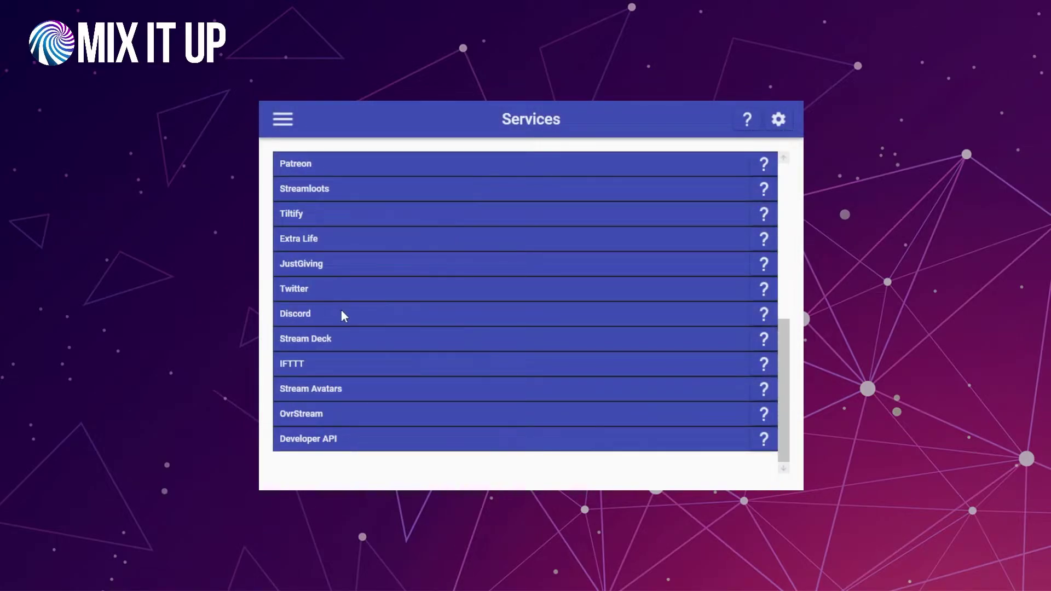
click(344, 315)
scroll(445, 336, down, 3)
scroll(448, 337, up, 3)
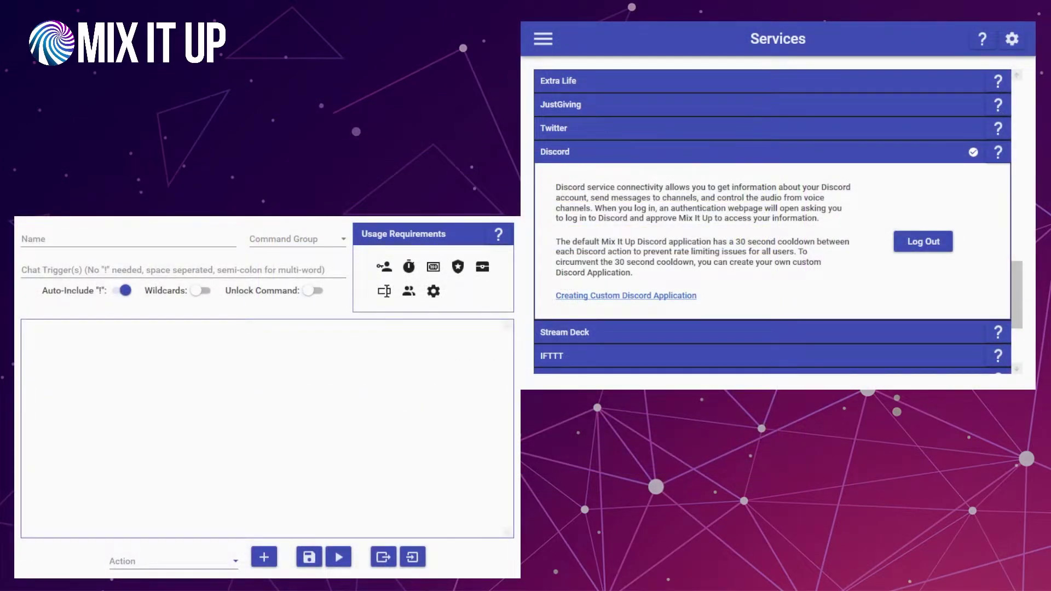
Add a Discord action (Send Message) to the new command.
click(207, 563)
click(173, 561)
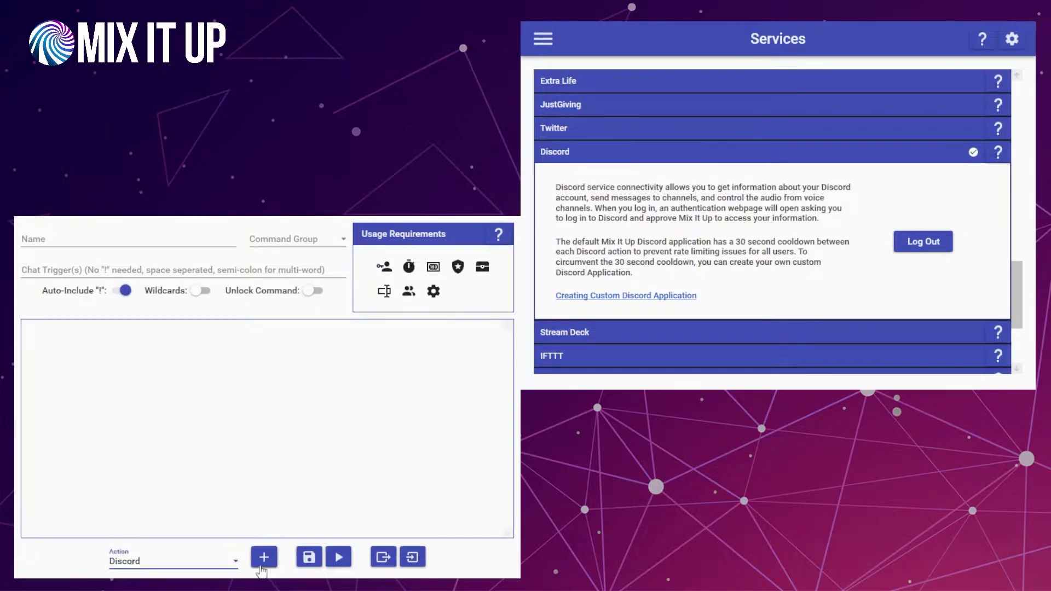
click(259, 564)
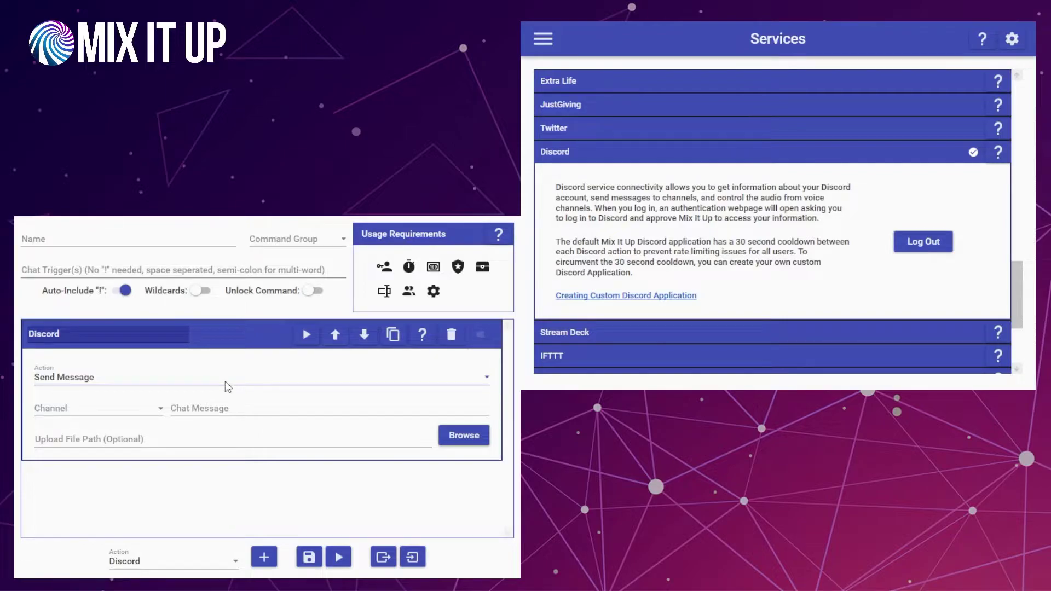
Target the Discord Send Message action at the off-topic-general channel.
click(155, 411)
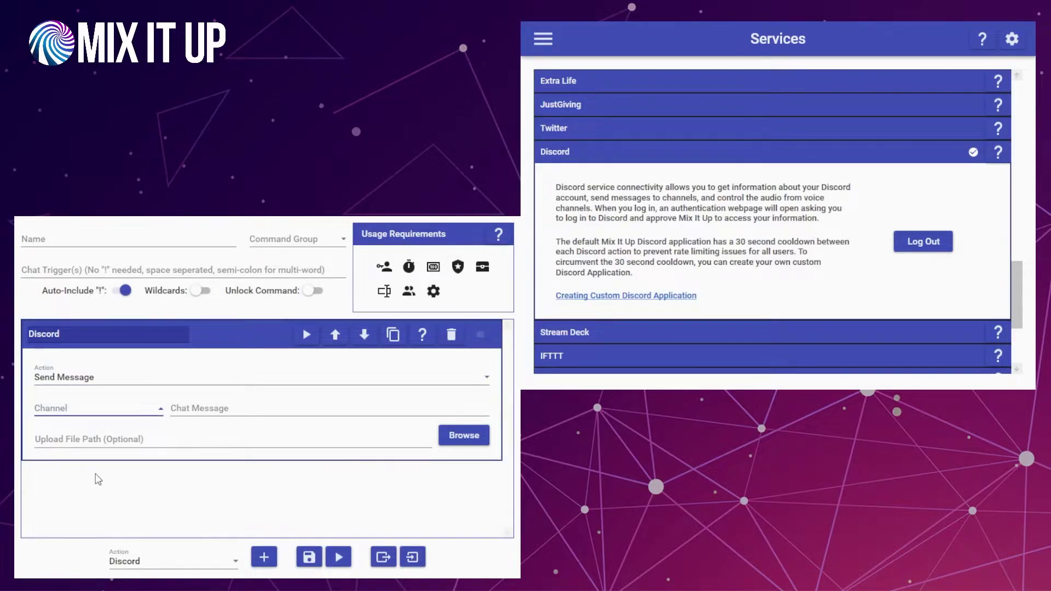
click(115, 440)
click(193, 412)
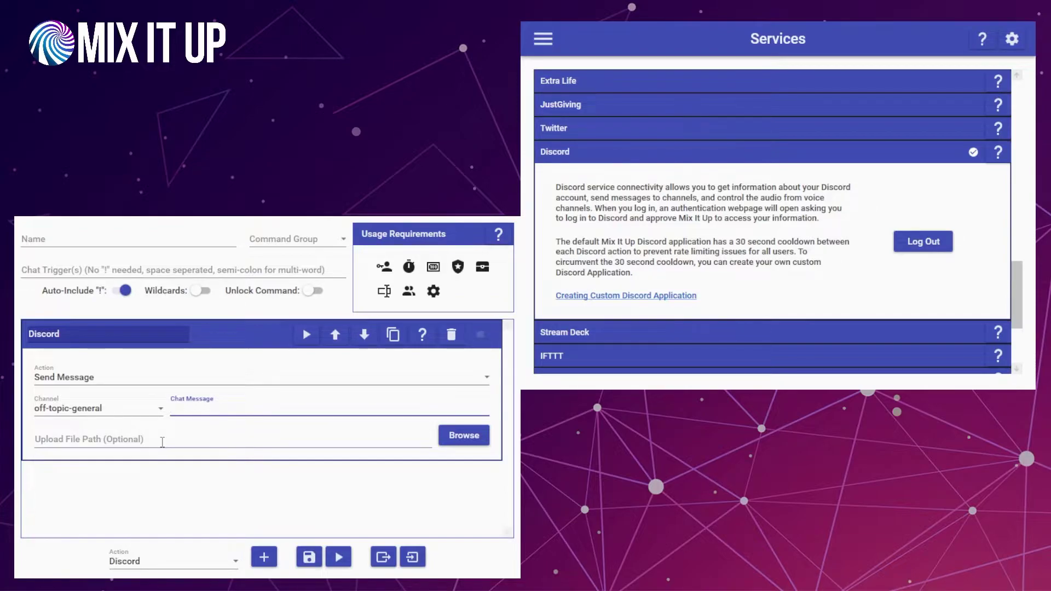
Set the Discord chat message to 'Hello World!' and test-run the action.
text(Hello World!)
click(206, 443)
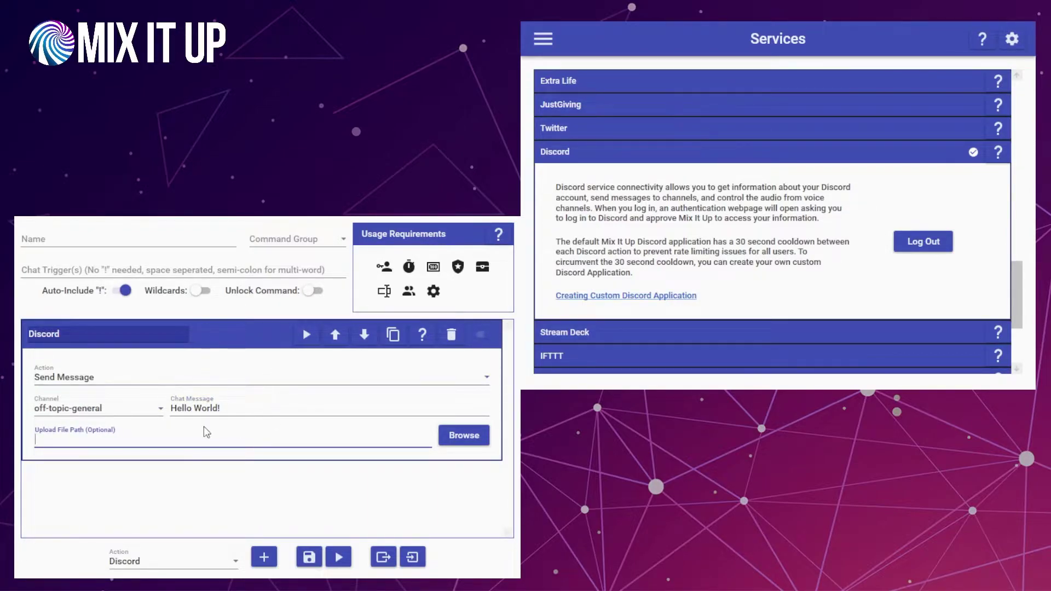
click(308, 336)
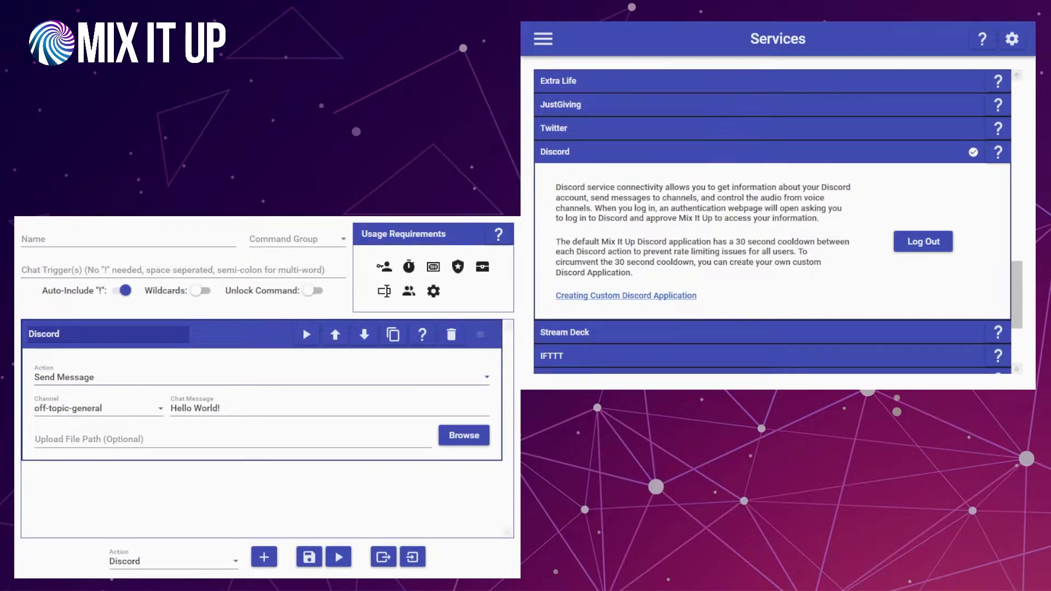
Switch the Discord action type to Mute/Unmute Self, then to Deafen/Undeafen Self.
click(219, 384)
click(185, 427)
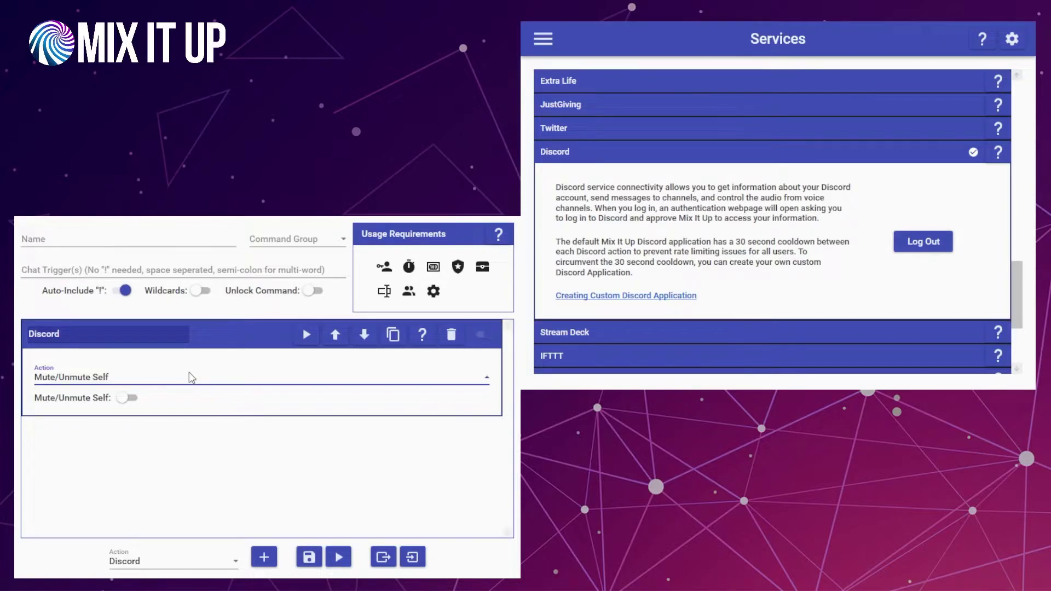
key(Down)
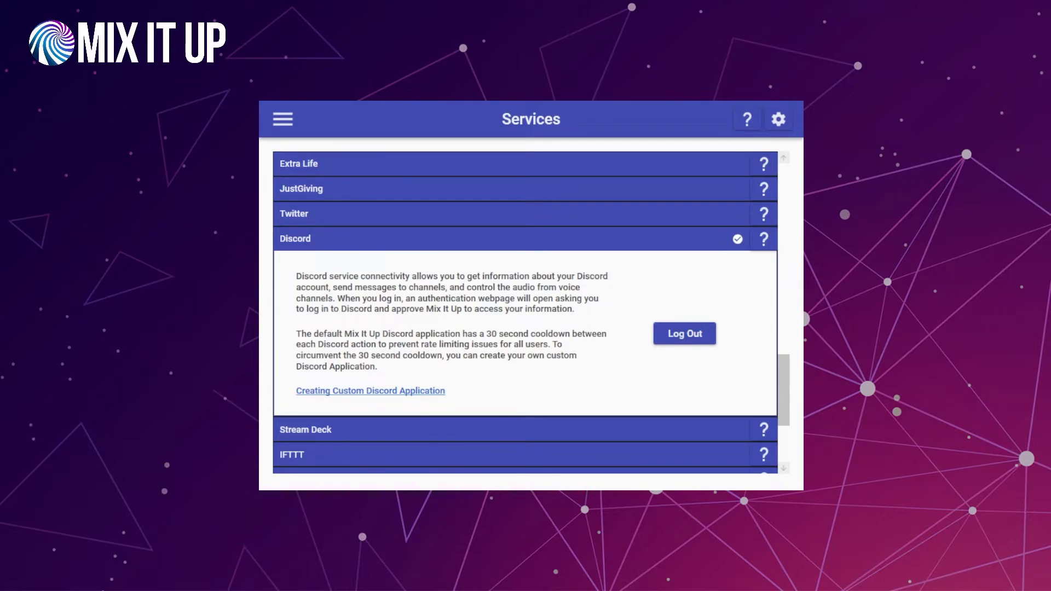
Log Mix It Up out of the Discord service.
click(688, 334)
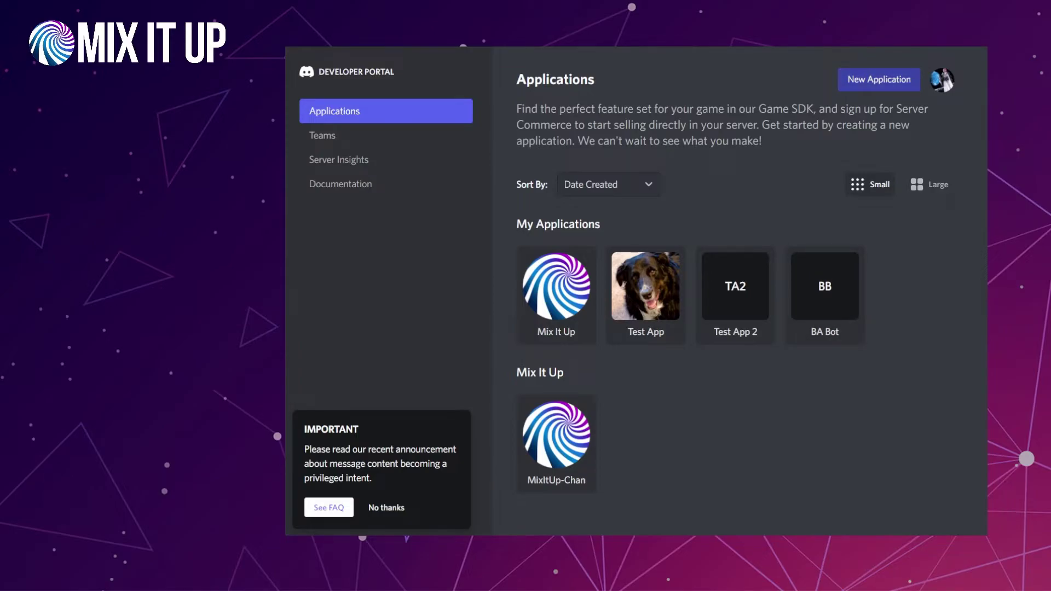
Create a new Discord Developer Portal application named 'Test'.
click(886, 78)
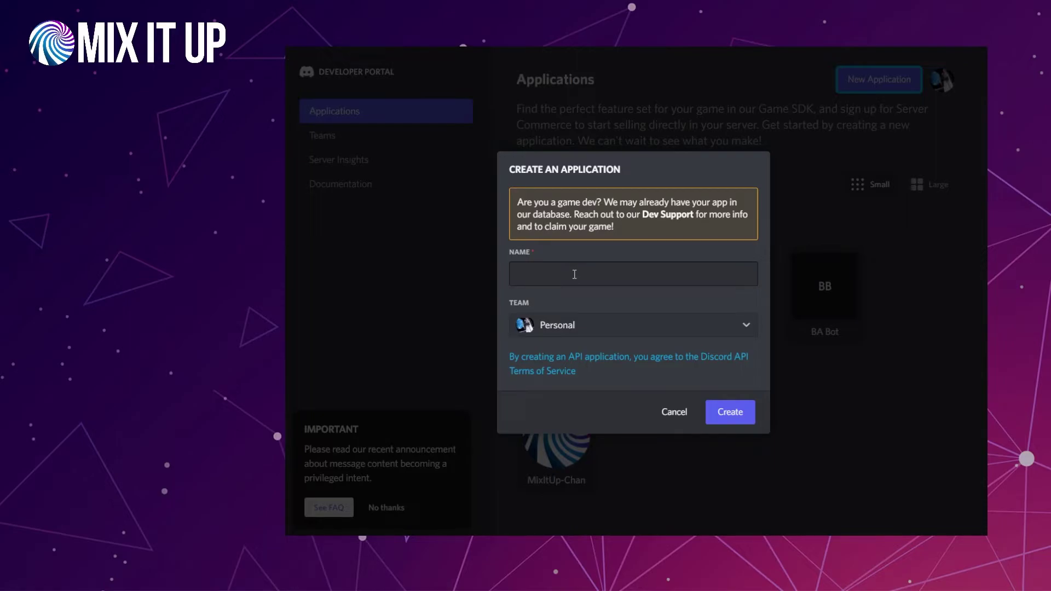
click(574, 275)
text(Test)
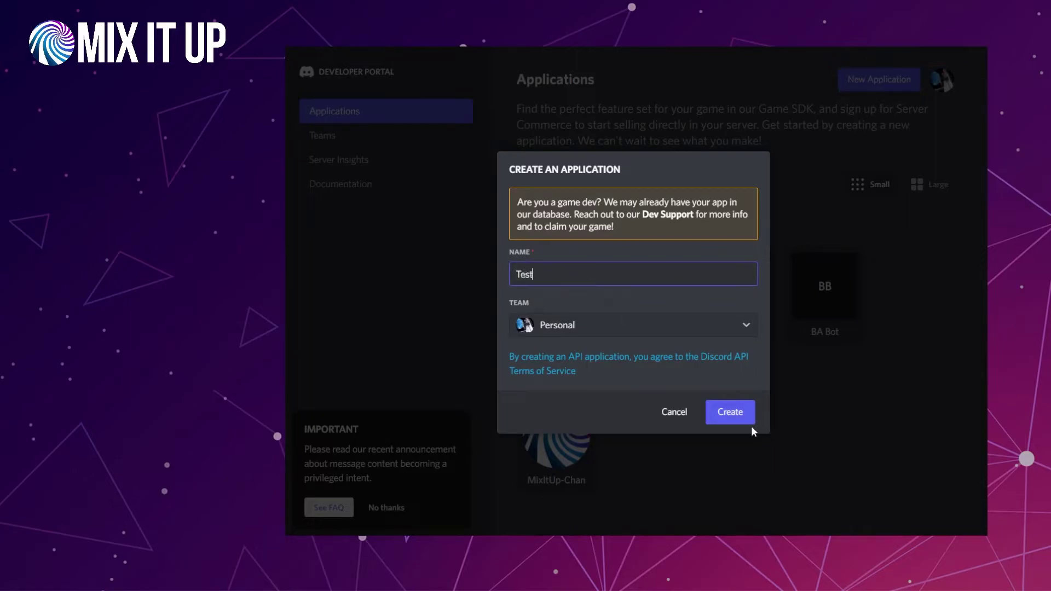
click(739, 419)
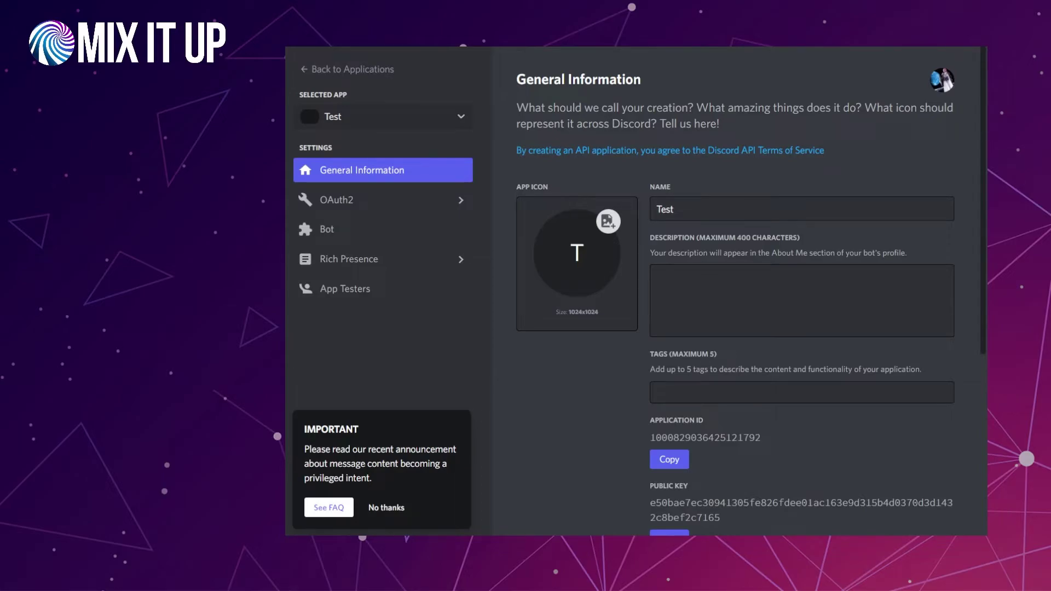
click(378, 202)
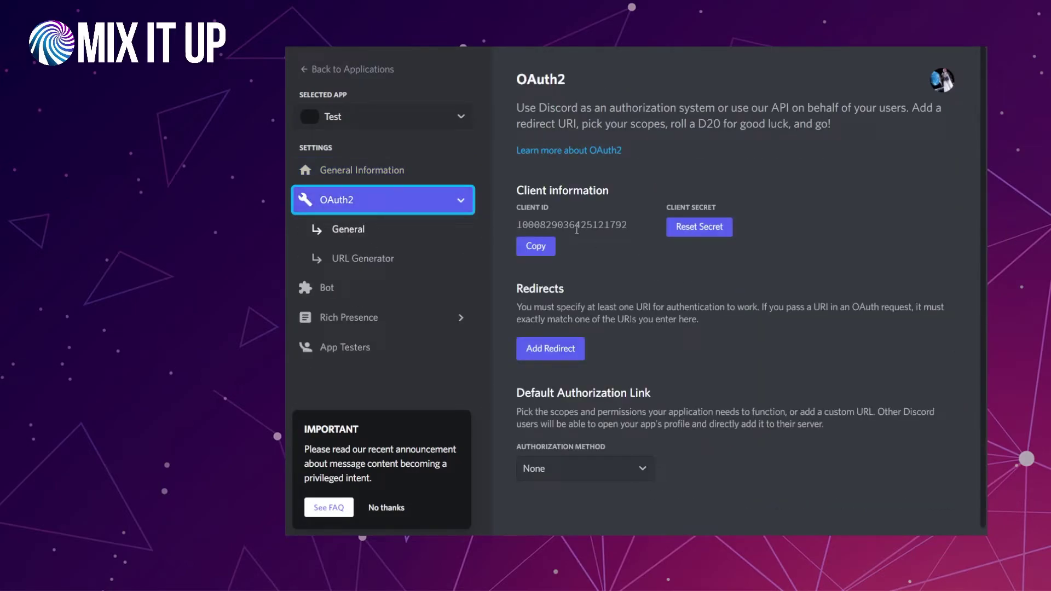
drag(517, 224, 652, 232)
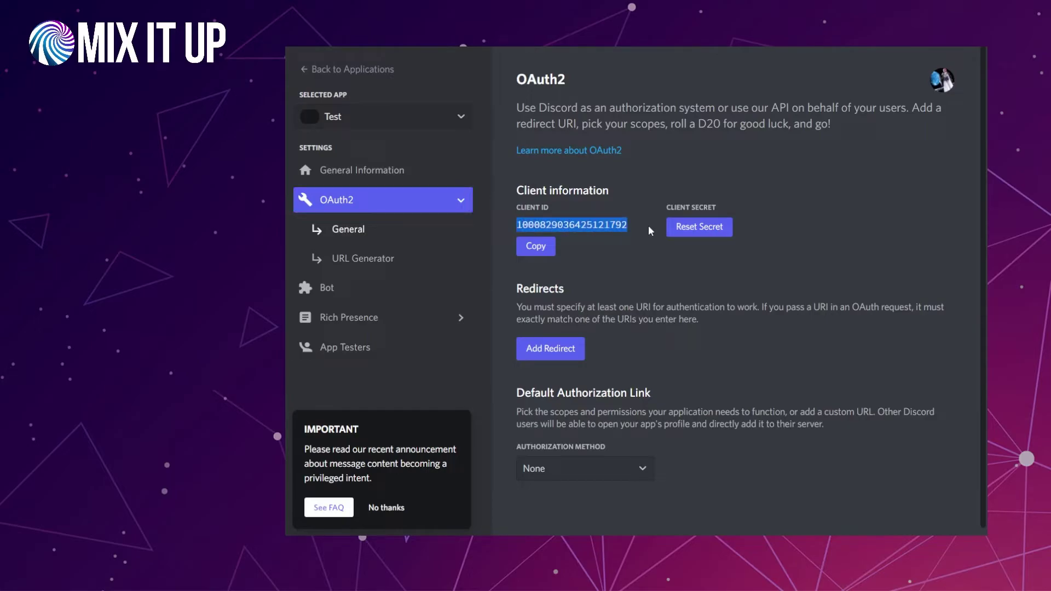
click(644, 267)
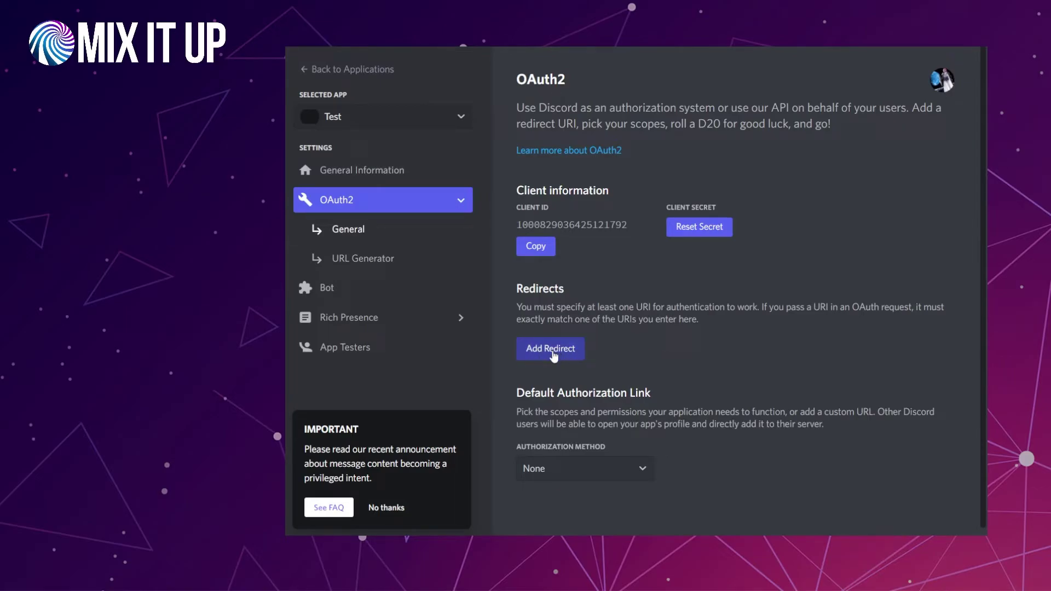
click(554, 355)
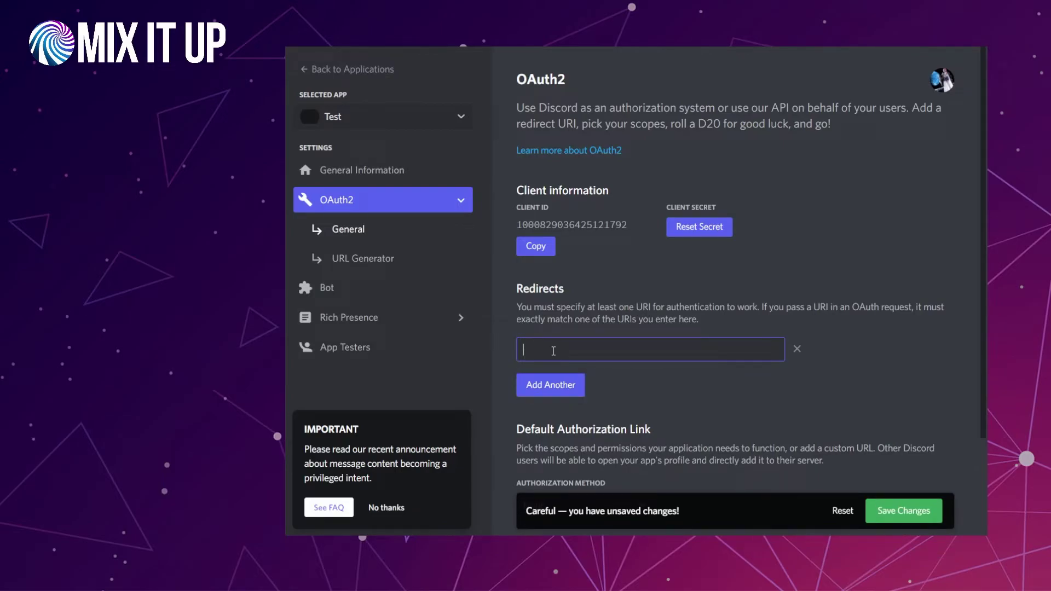
text(http://localhost:8919)
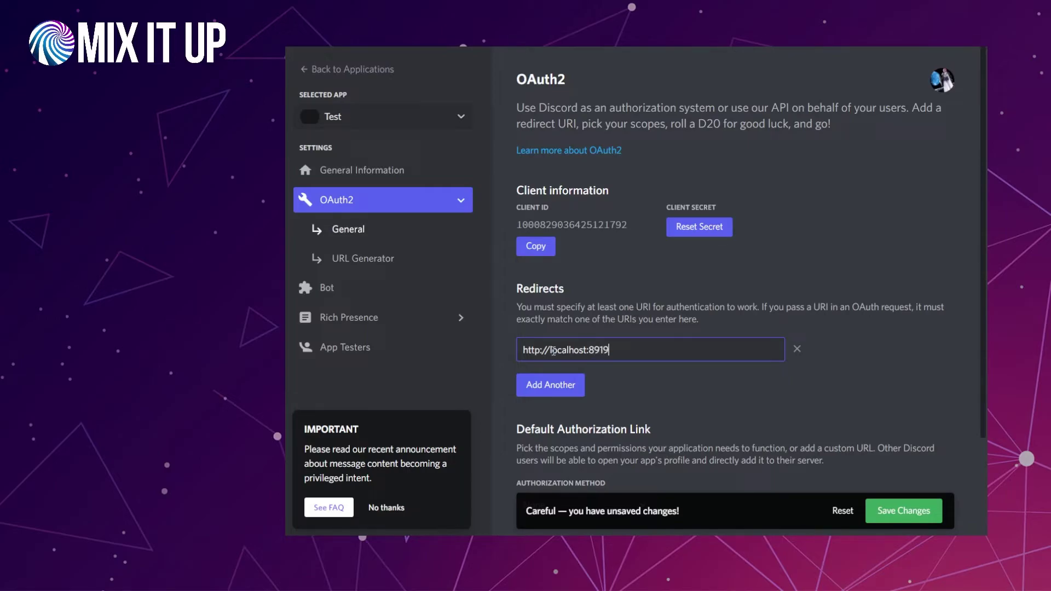
text(/)
click(910, 515)
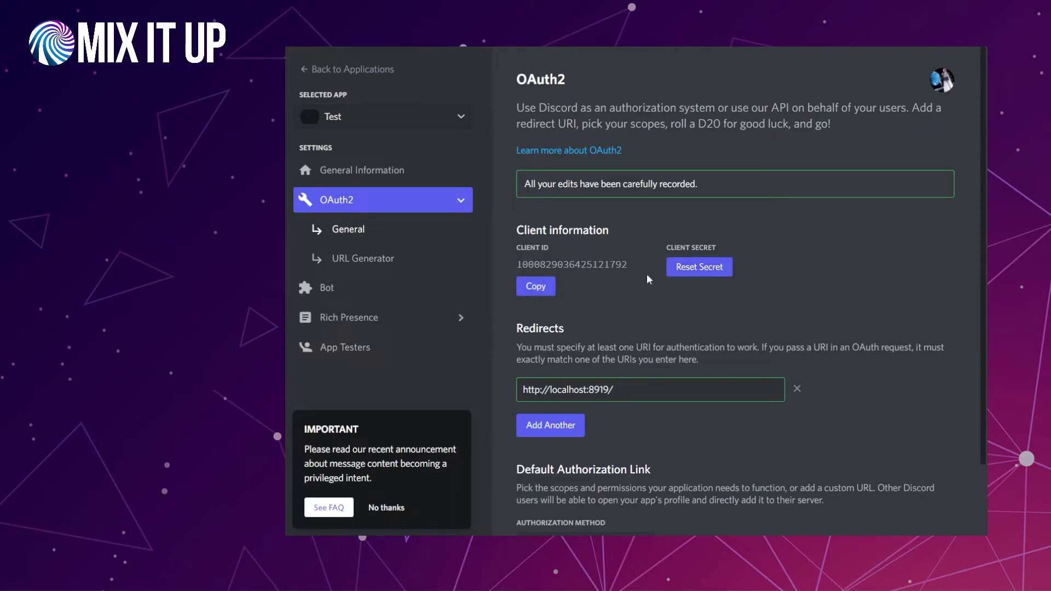
Copy the Test app's client ID.
drag(519, 264, 630, 270)
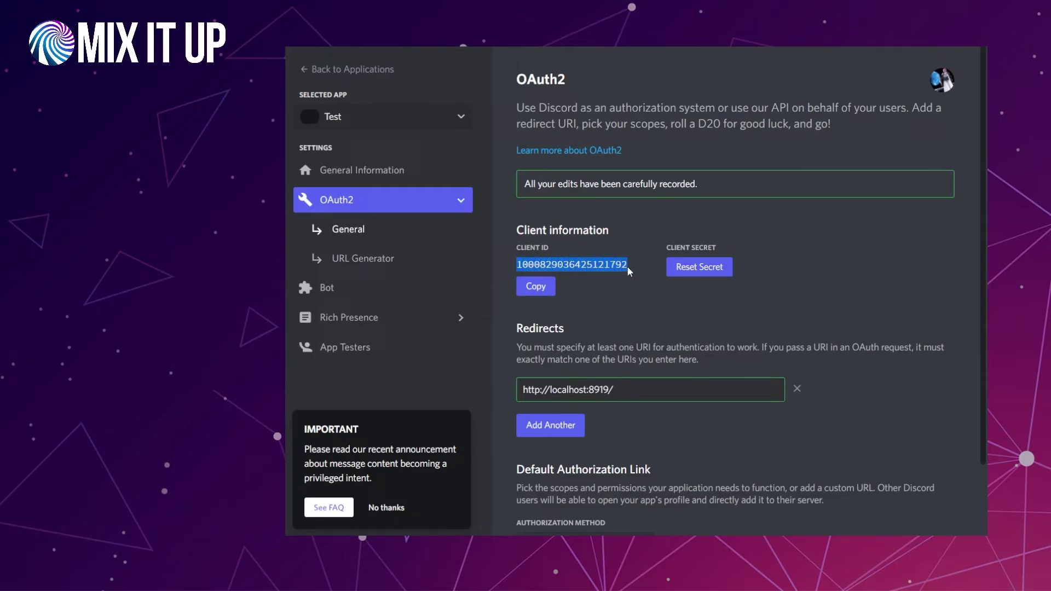
key(alt+Tab)
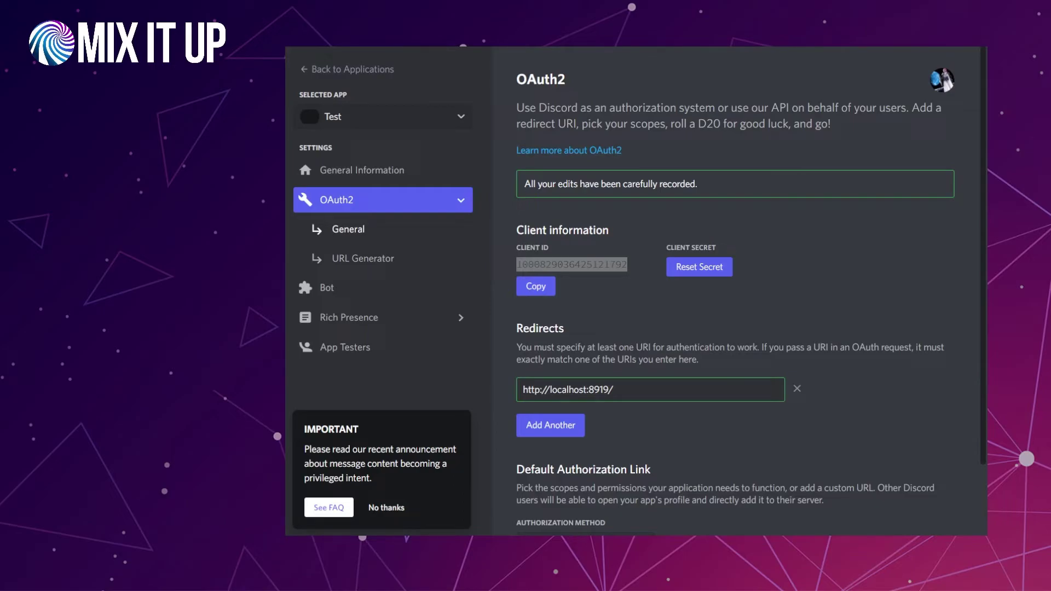
click(761, 279)
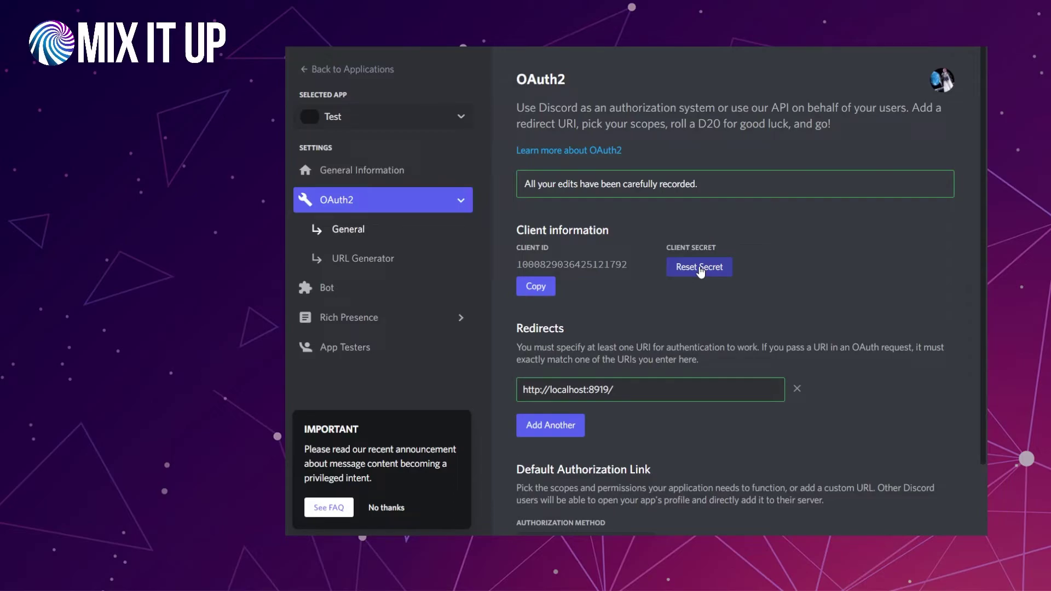
Reset the client secret, verifying with the two-factor code, and copy the new secret.
click(701, 269)
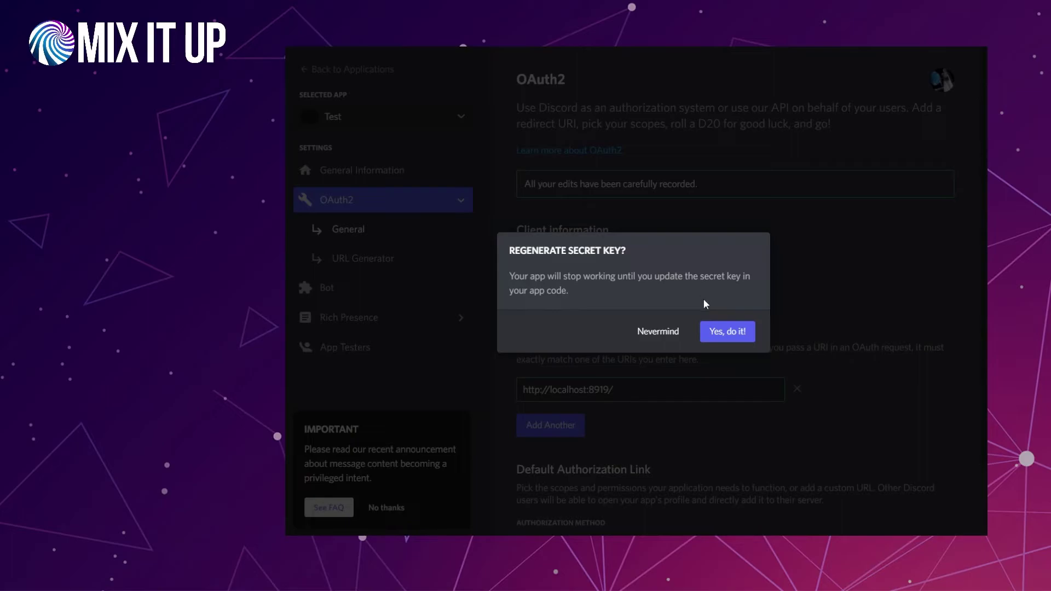
click(726, 333)
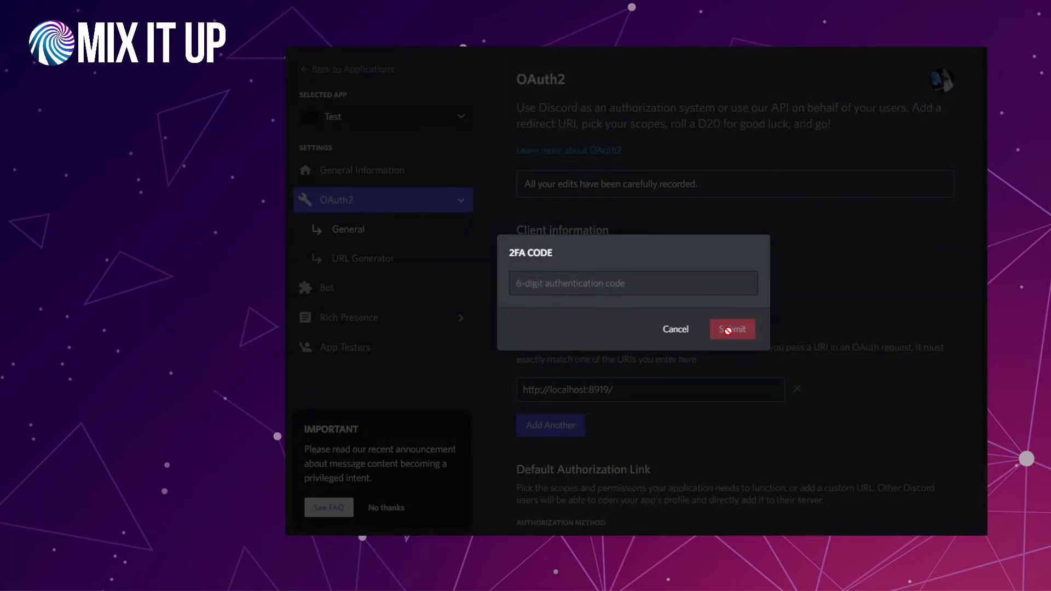
click(591, 285)
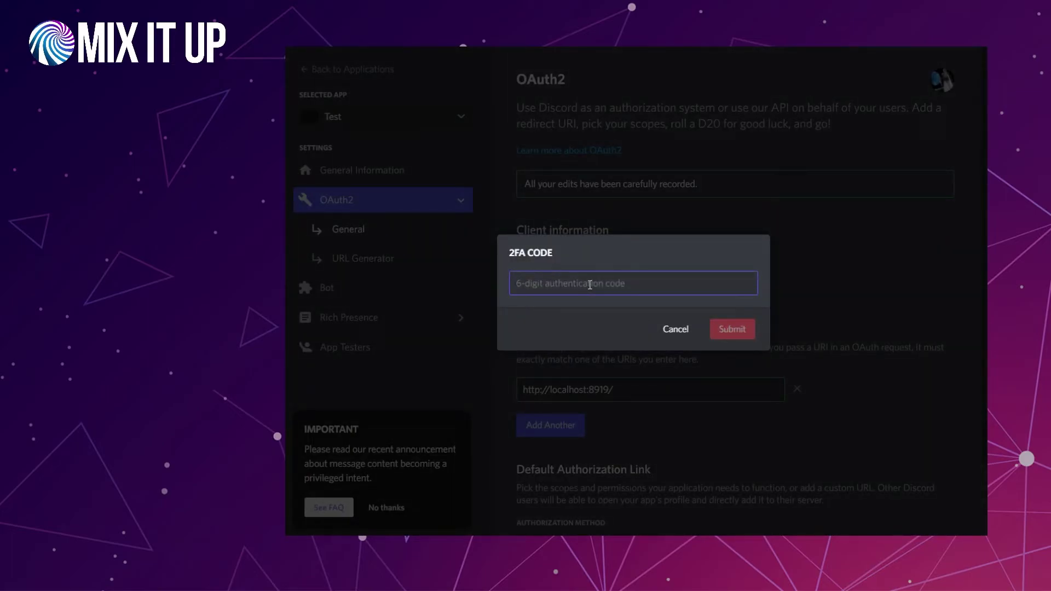
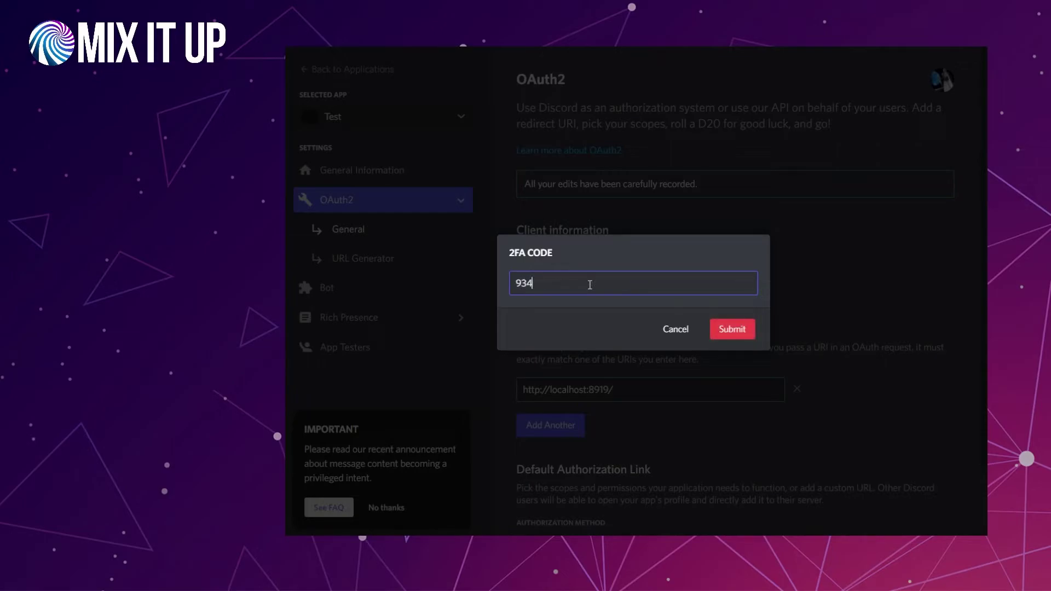
click(733, 329)
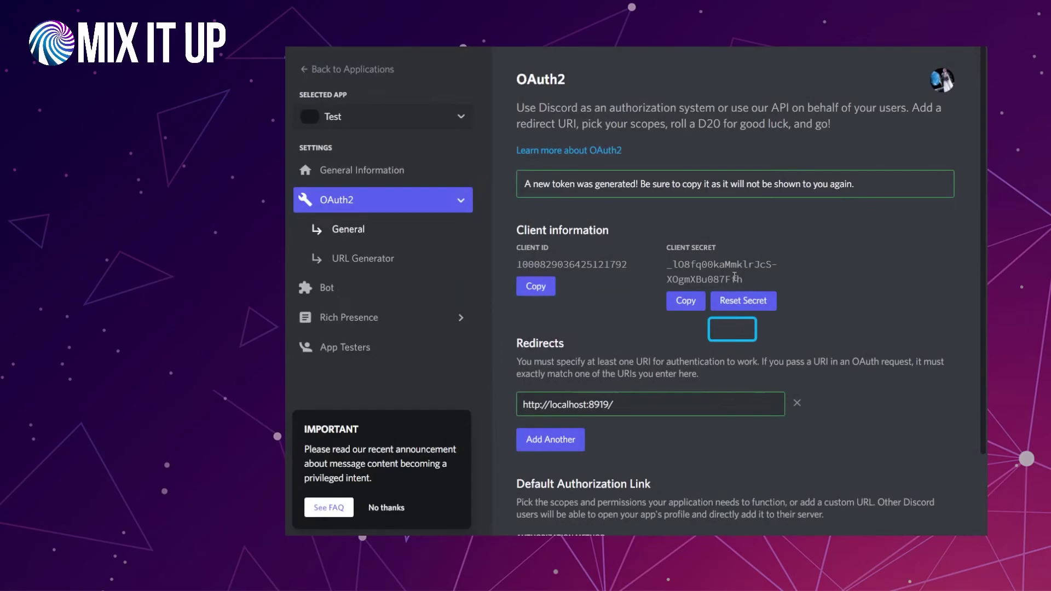
click(686, 303)
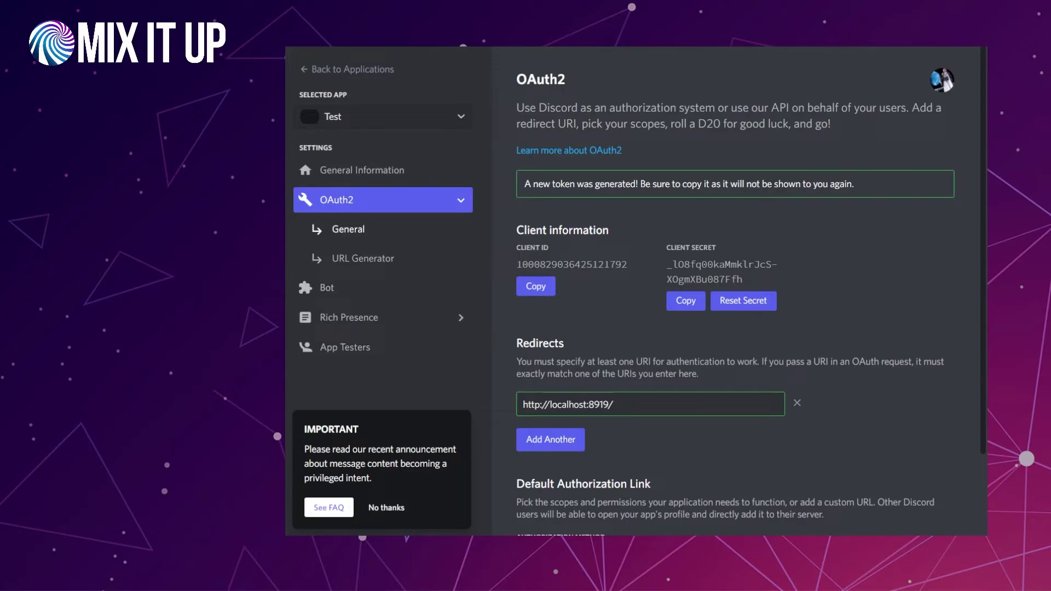
Attempt to add a bot user to the Test app, then return to the applications list.
click(328, 289)
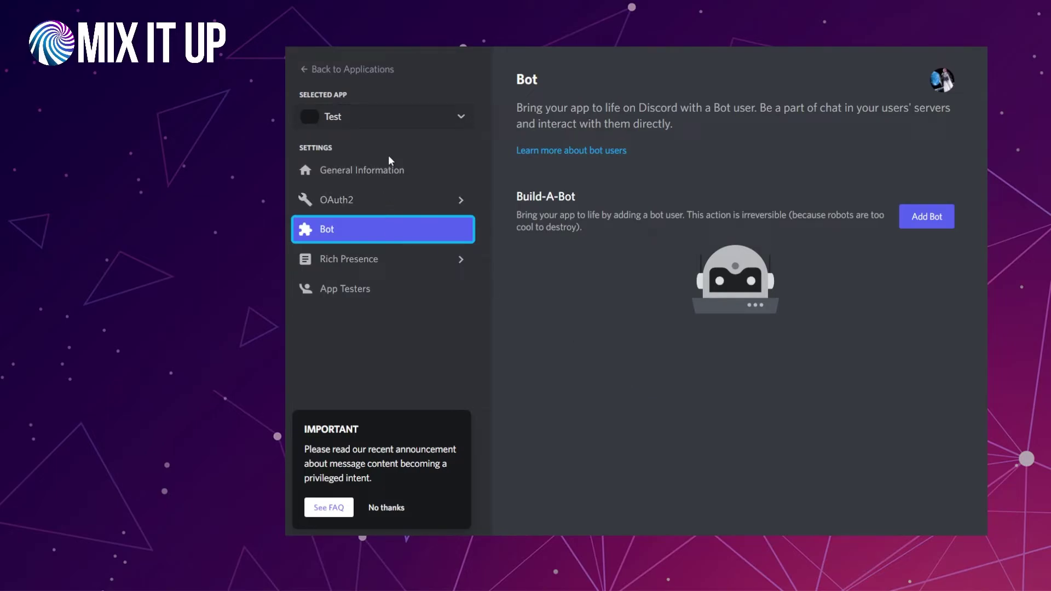
click(927, 222)
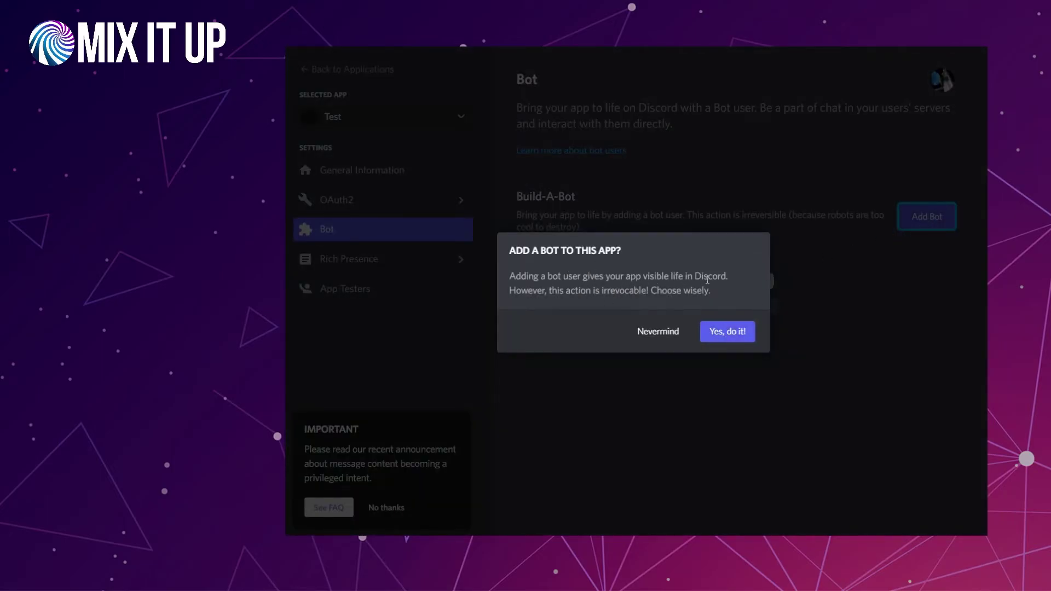
click(728, 333)
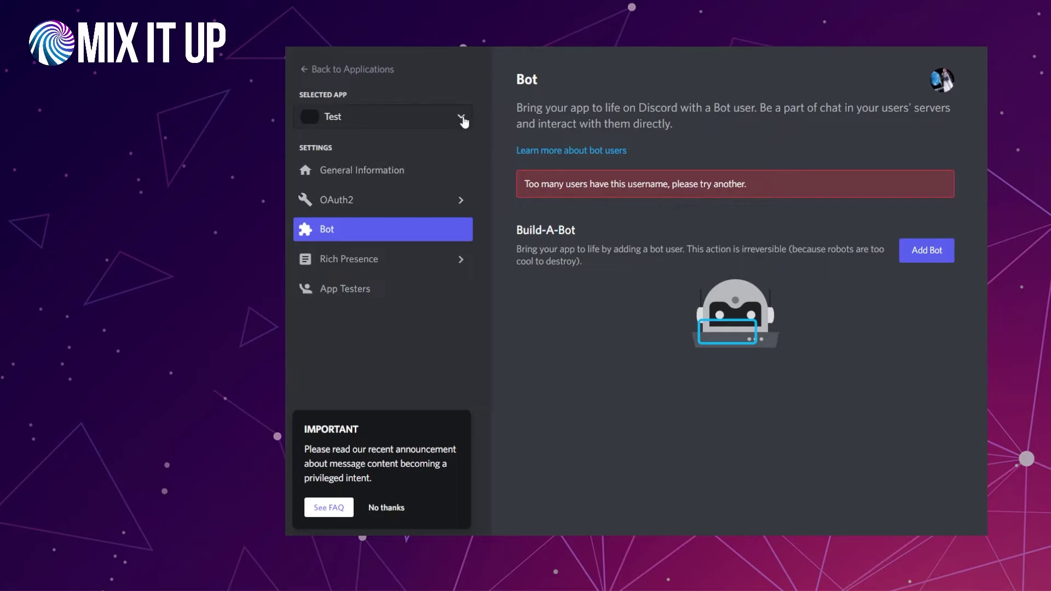
click(387, 117)
Rename the Test application to 'MyTestDiscordBot' and try to save it.
click(335, 288)
click(708, 210)
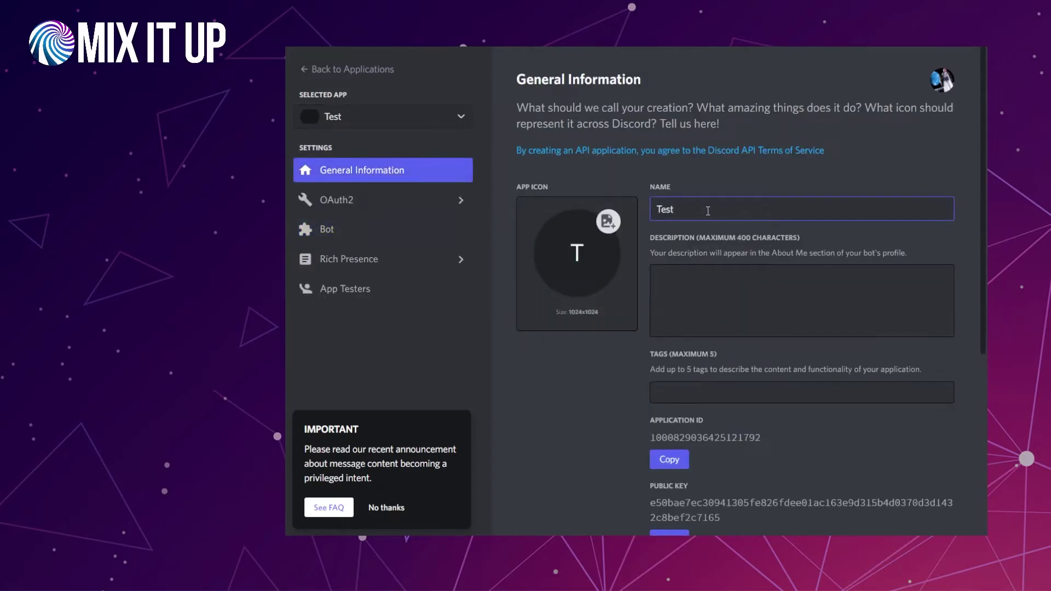
key(BackSpace)
key(BackSpace)
key(BackSpace)
key(BackSpace)
text(My)
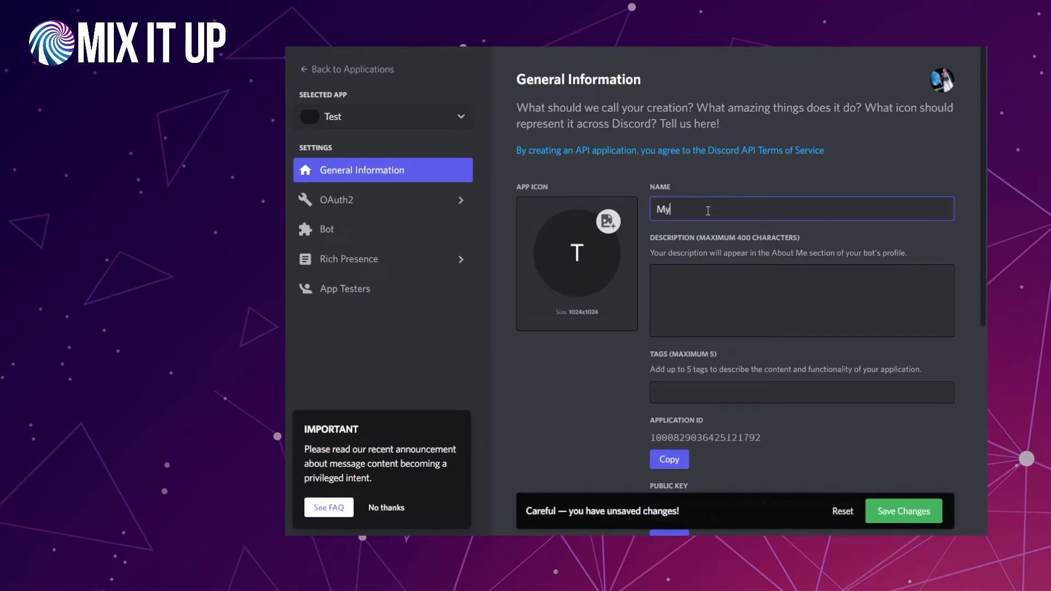
text(TestDiscordBot)
click(901, 508)
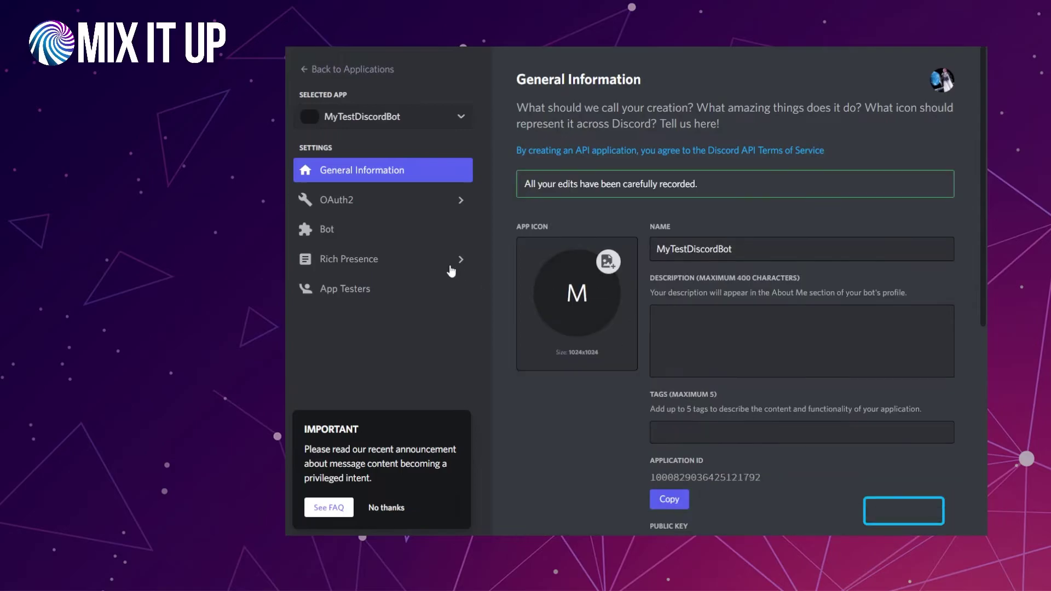
Try adding a bot user to the application from its Bot settings.
click(351, 242)
click(932, 218)
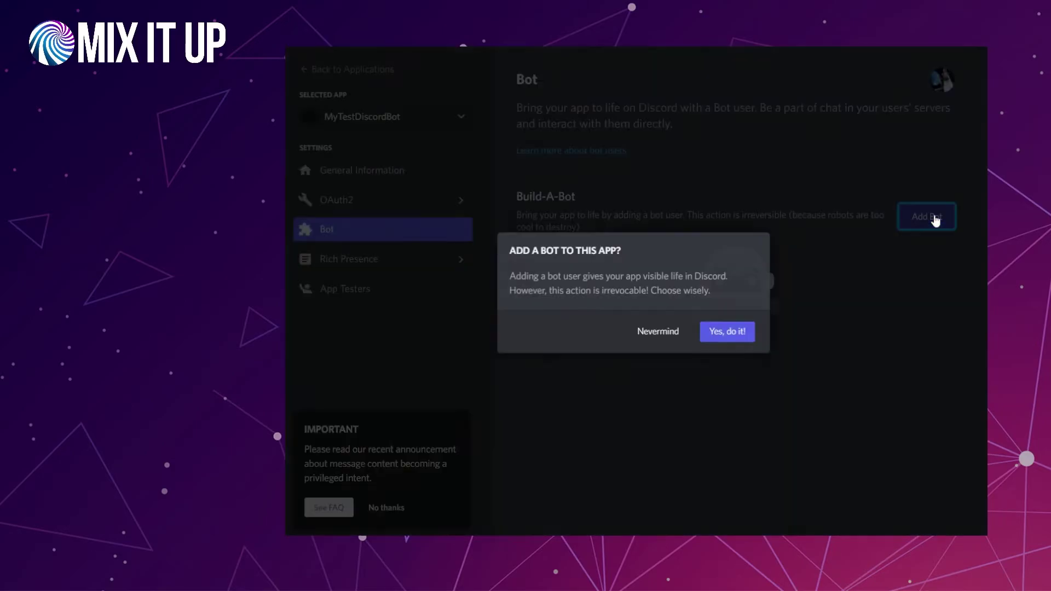
click(731, 332)
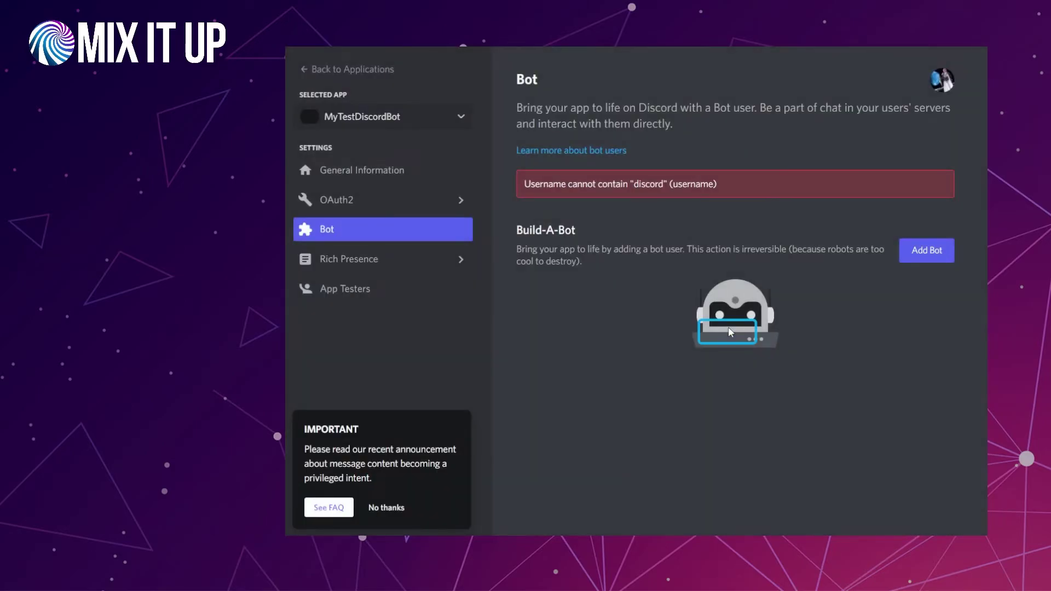
Remove 'Discord' from the name, append 'ForMIU' to make 'MyTestBotForMIU', and save.
click(362, 170)
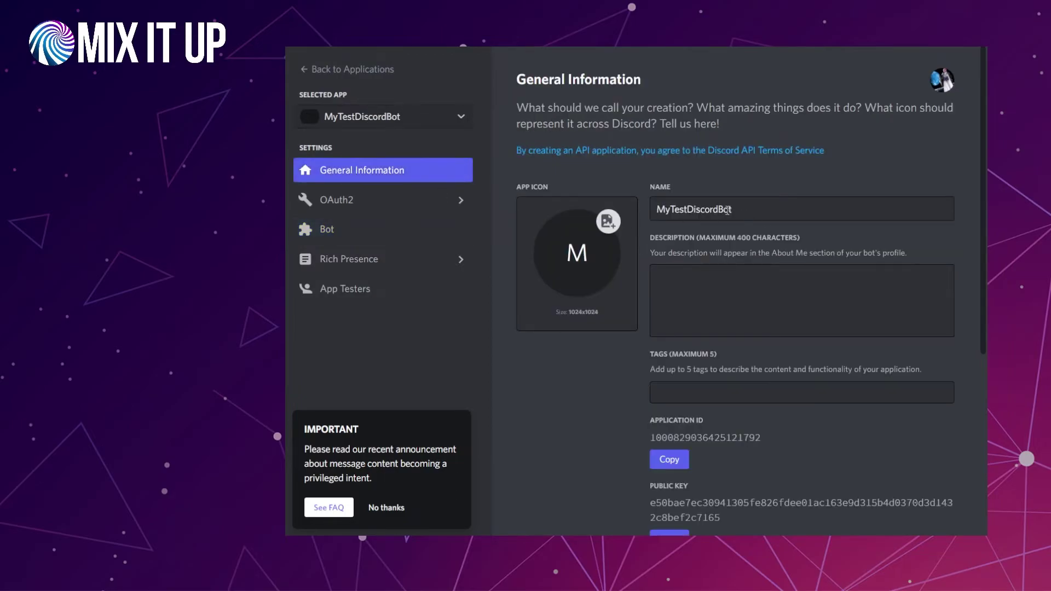
drag(678, 210, 706, 209)
key(BackSpace)
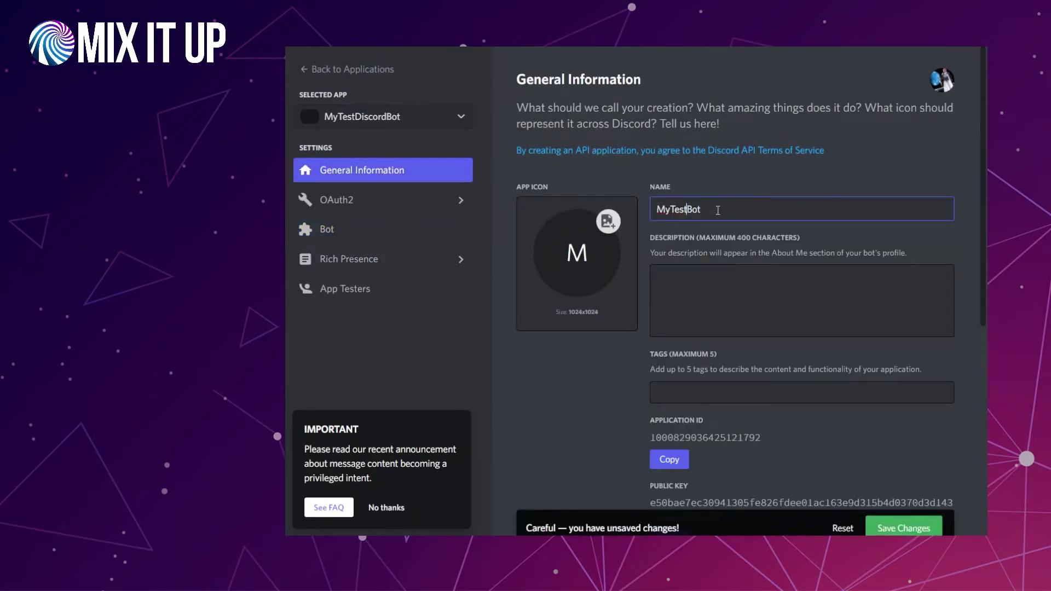
click(718, 211)
text(ForMIU)
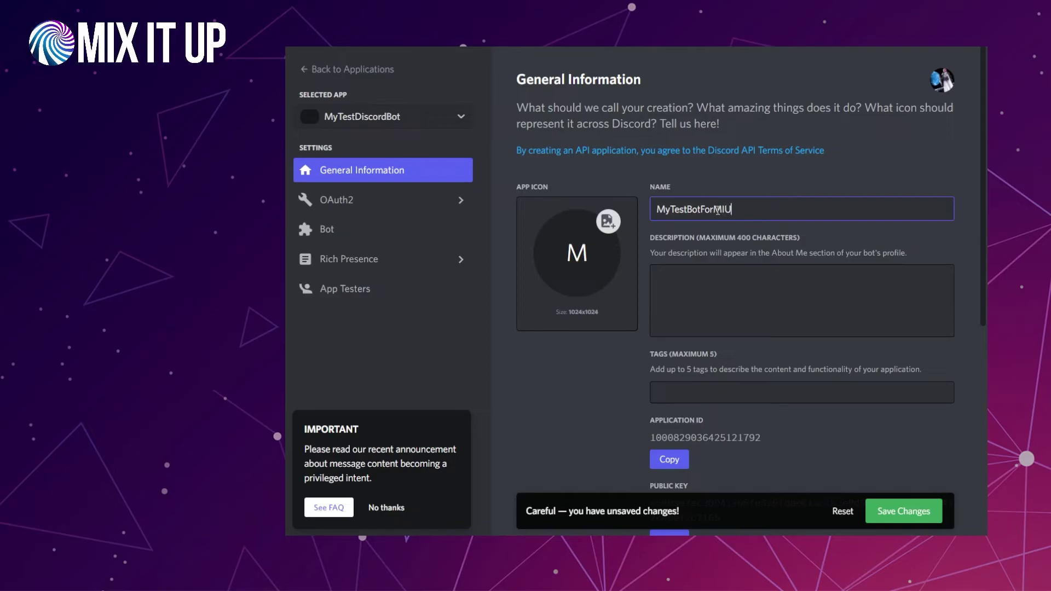
click(904, 511)
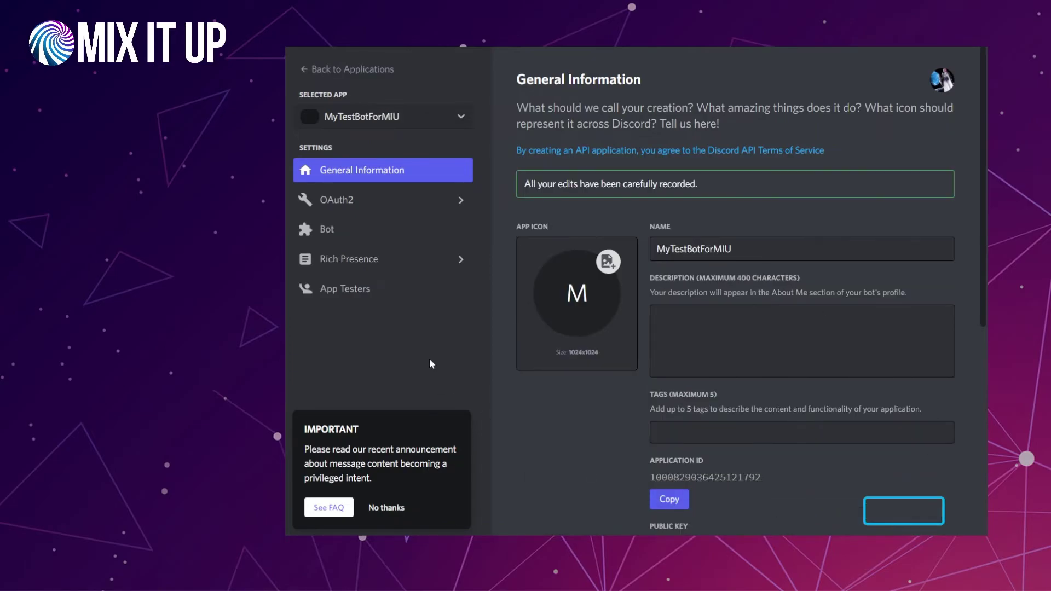
Add and confirm a bot user for the MyTestBotForMIU application in its Bot settings.
click(368, 235)
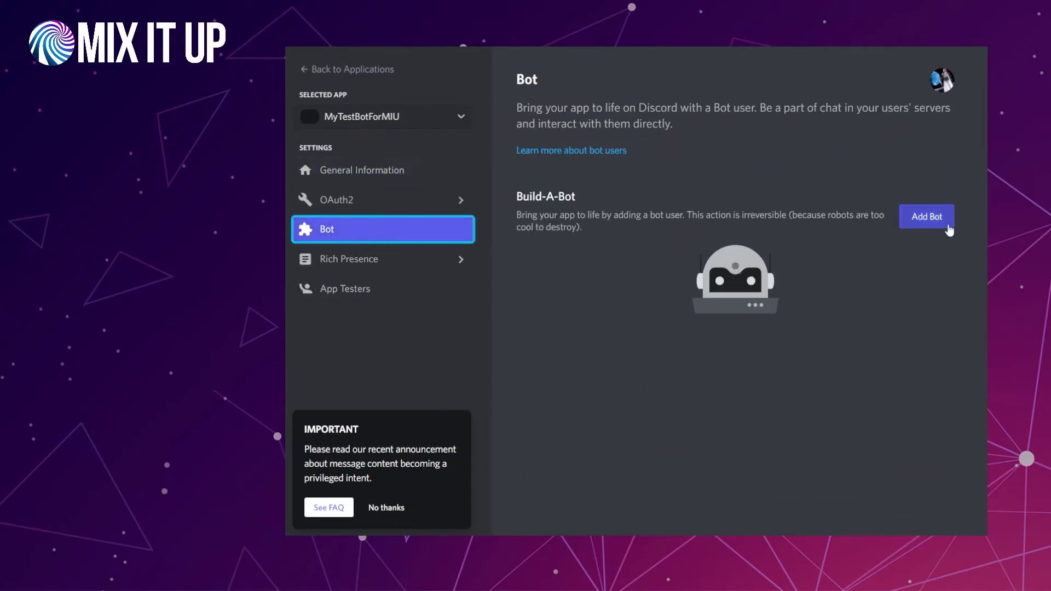
click(928, 217)
click(728, 334)
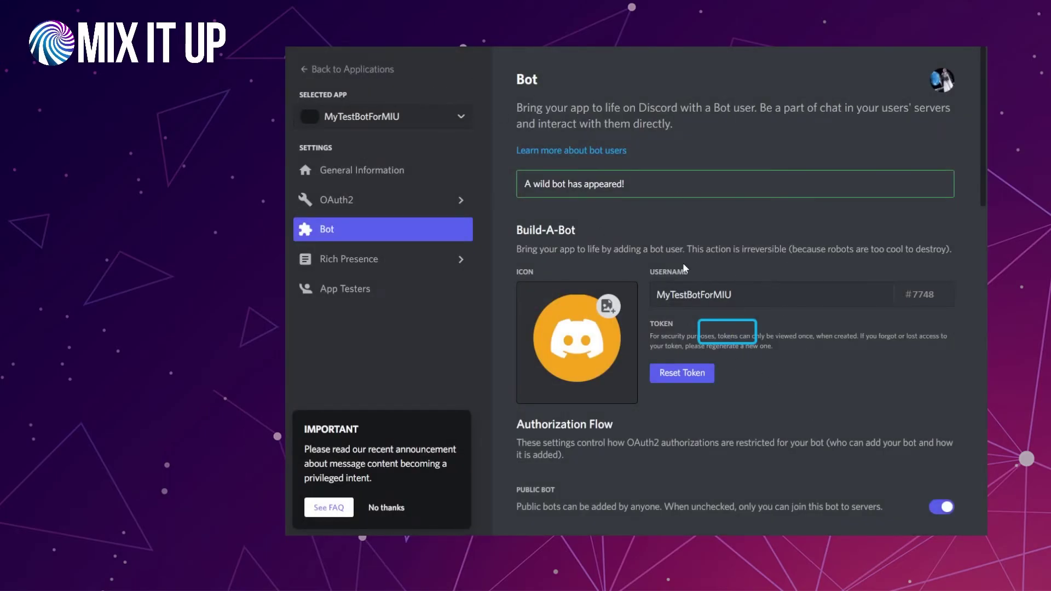
scroll(824, 360, down, 2)
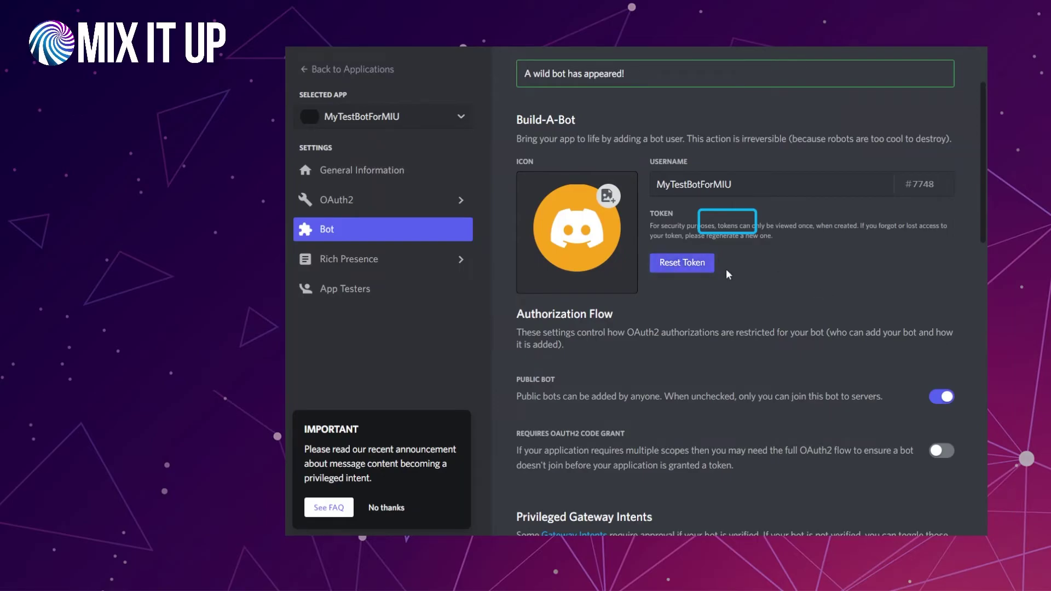
scroll(682, 336, up, 1)
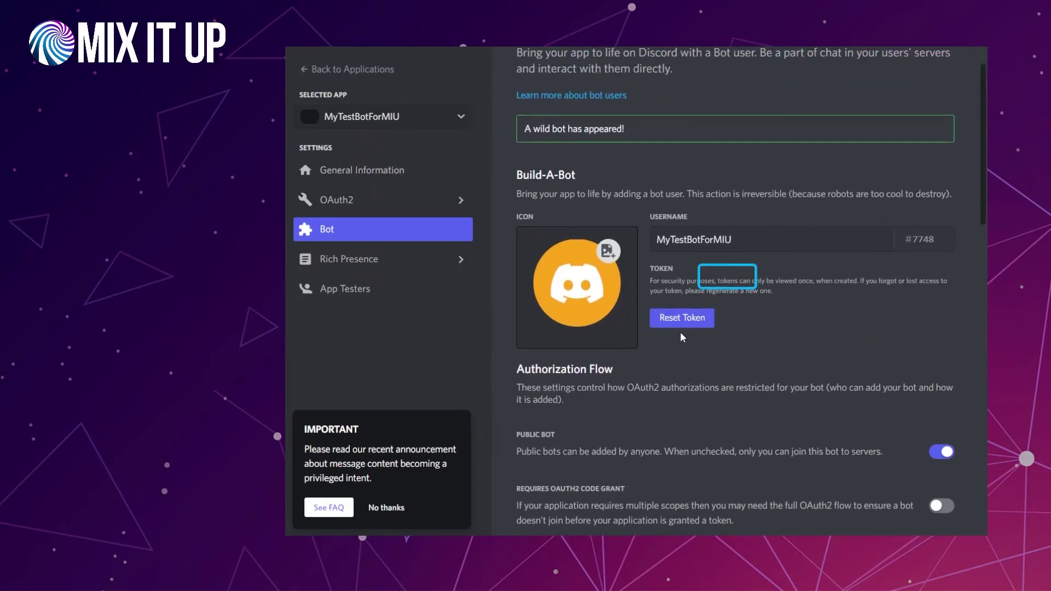
Reset the bot token, confirm with the two-factor authentication code, and copy the new token.
click(683, 324)
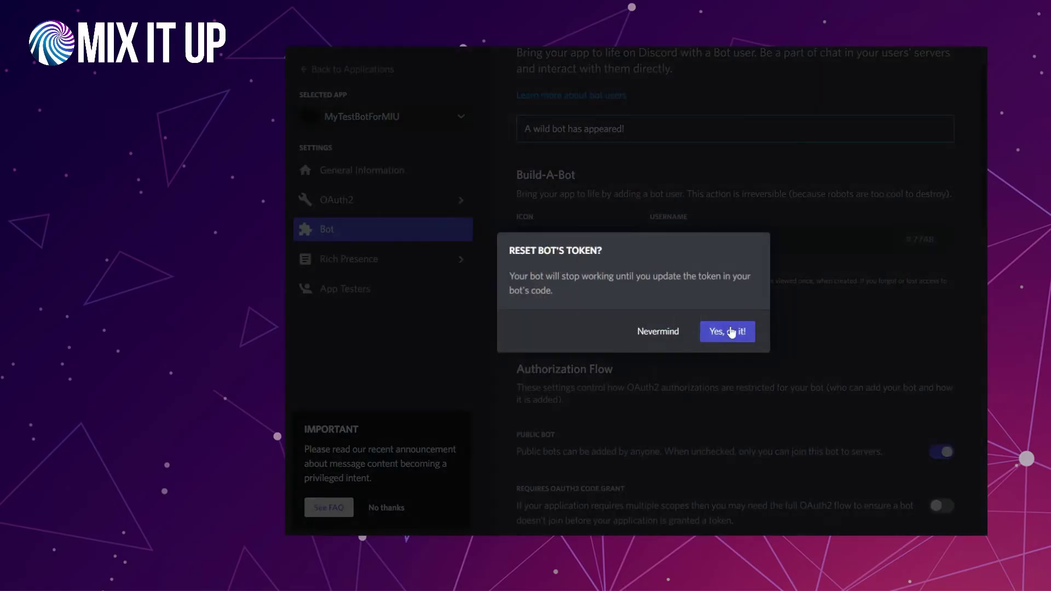
click(734, 330)
click(637, 287)
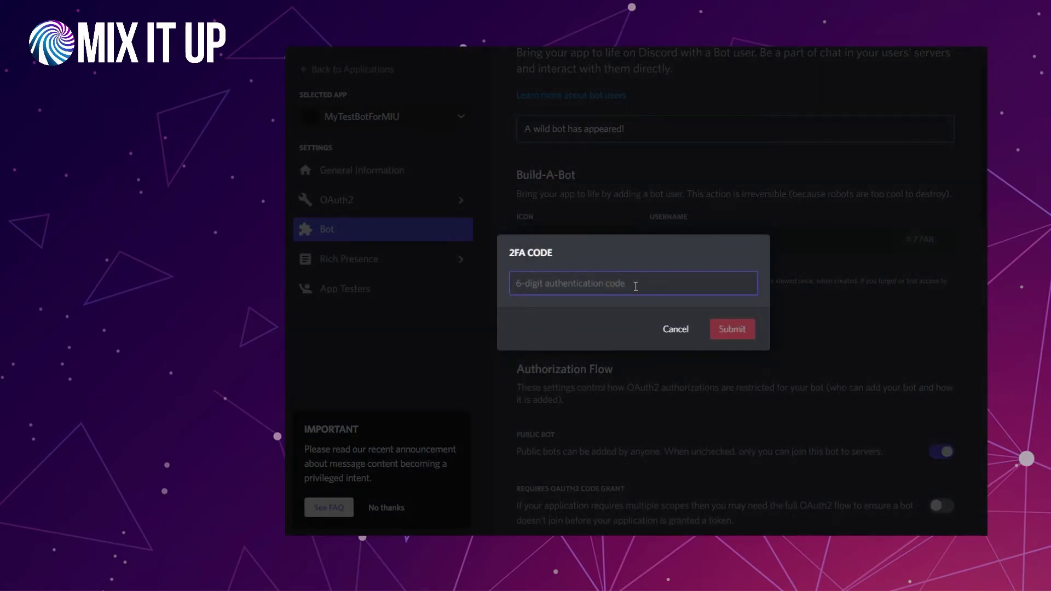
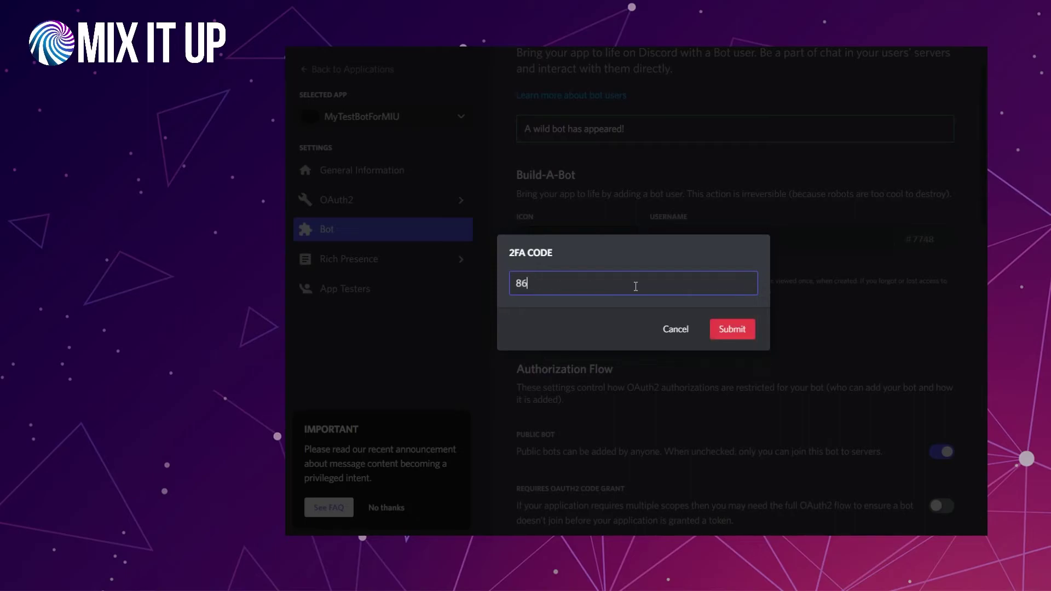
click(741, 330)
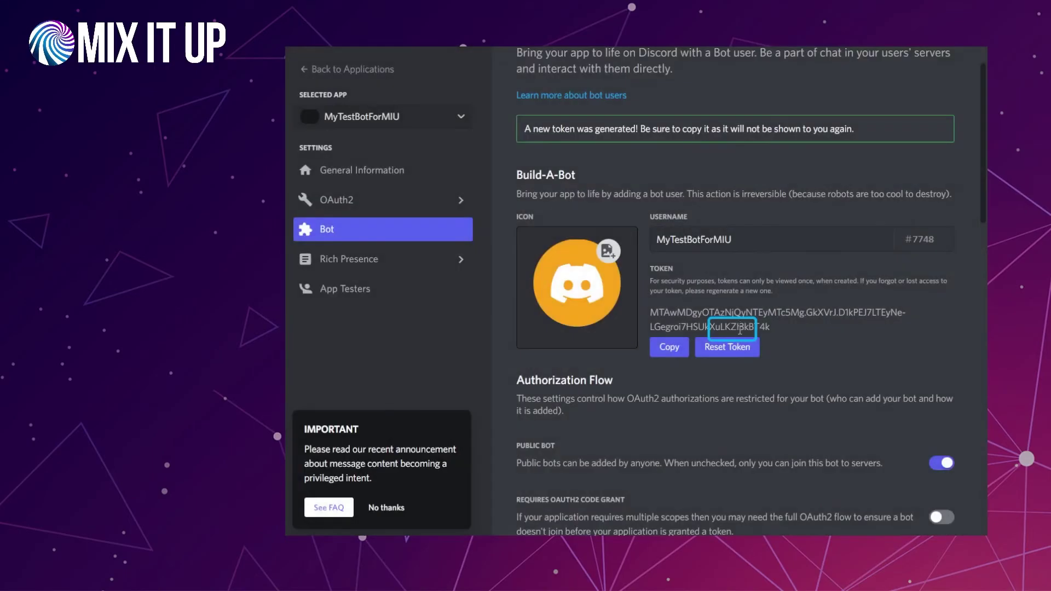
click(669, 347)
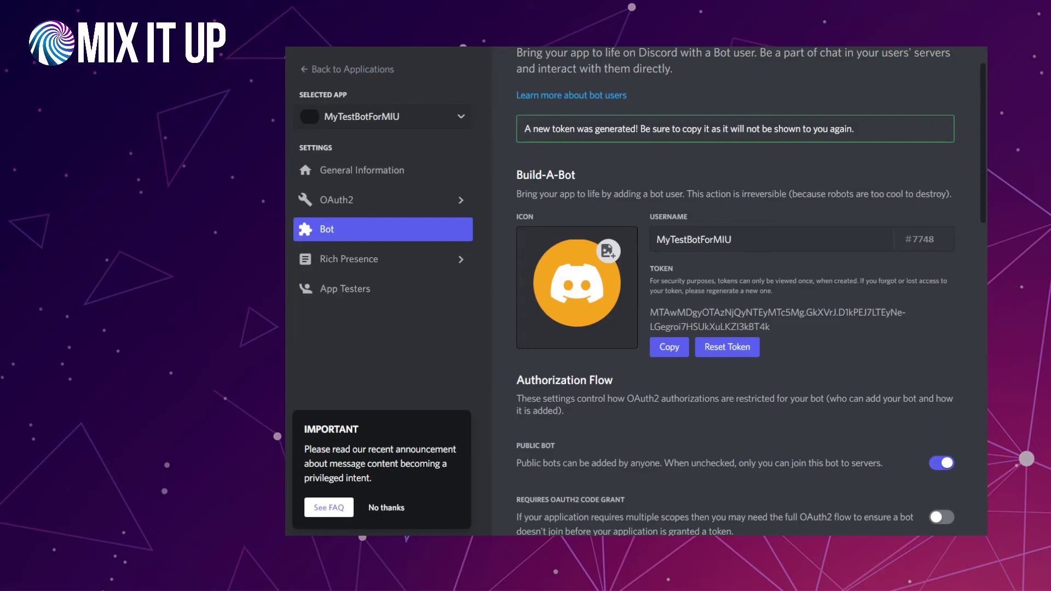
scroll(740, 290, up, 1)
scroll(739, 290, down, 10)
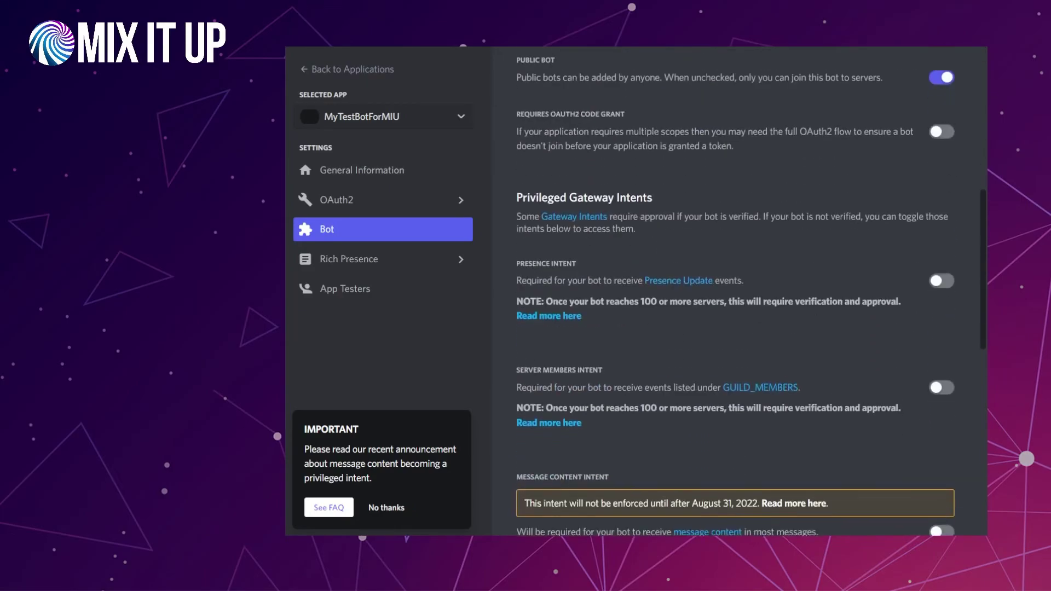
scroll(739, 290, up, 10)
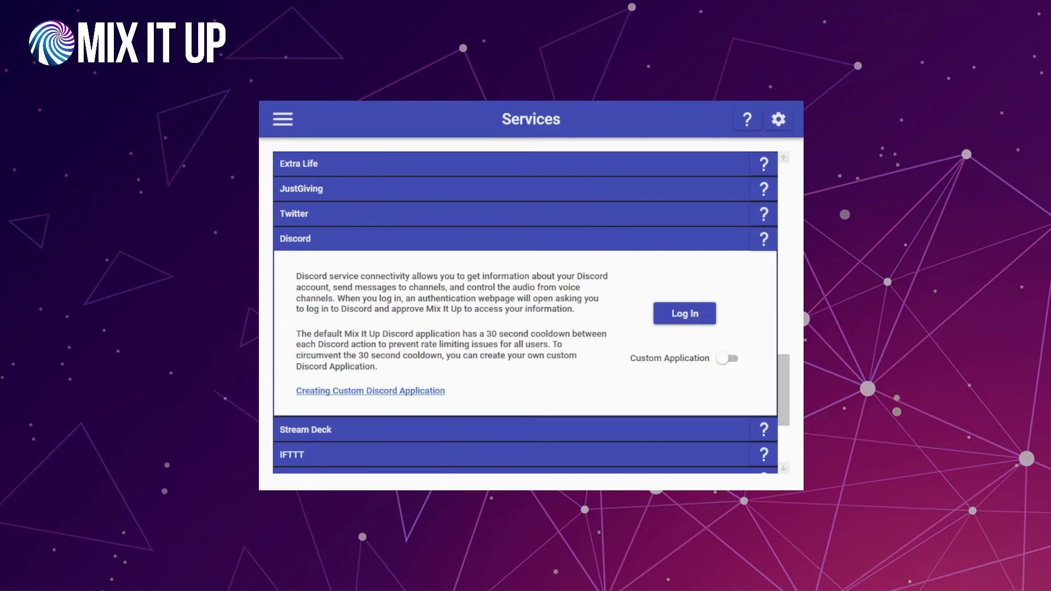
Enable Custom Application for Mix It Up's Discord service.
click(727, 359)
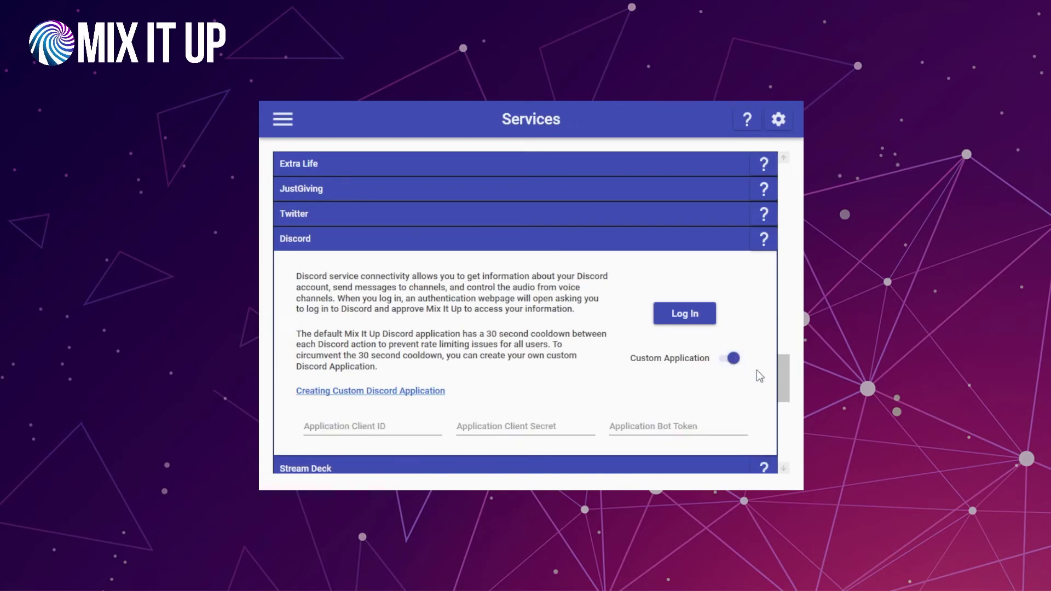
scroll(793, 397, down, 1)
scroll(793, 394, down, 1)
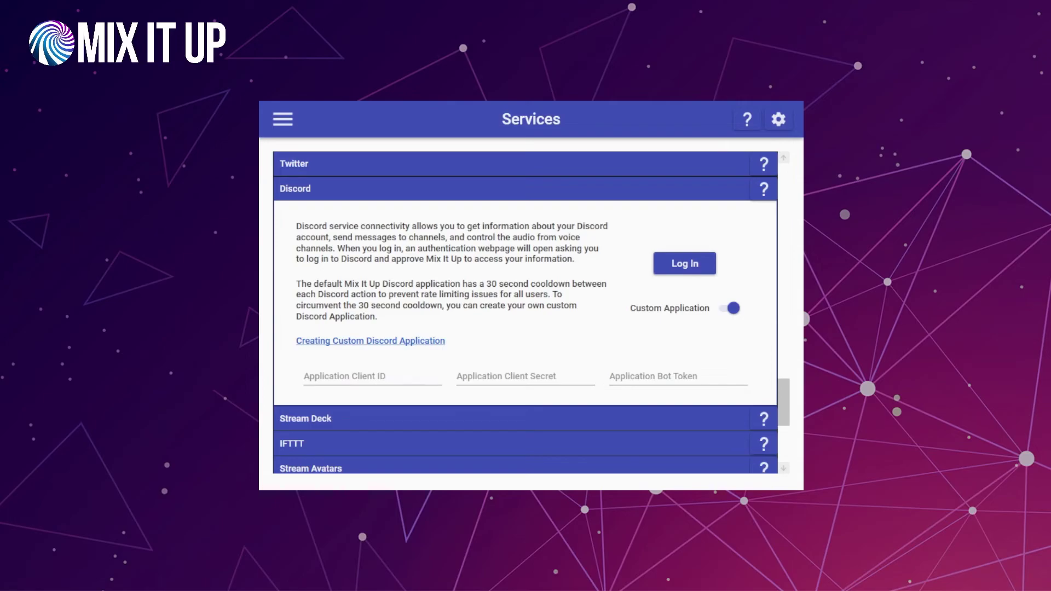
Paste the client ID, client secret and bot token into their Discord fields.
click(372, 377)
key(ctrl+v)
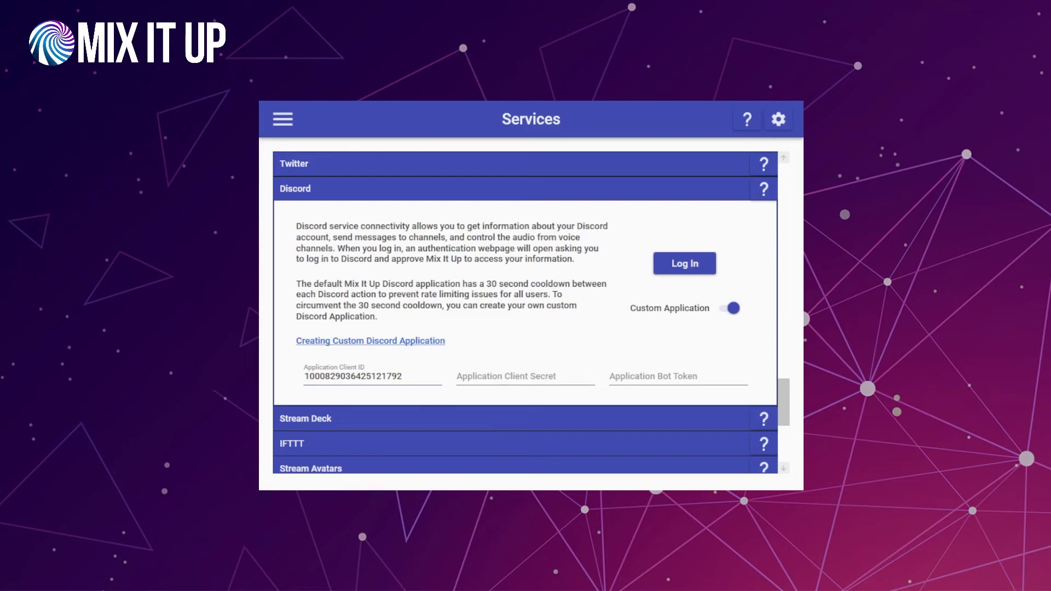
click(526, 377)
key(ctrl+v)
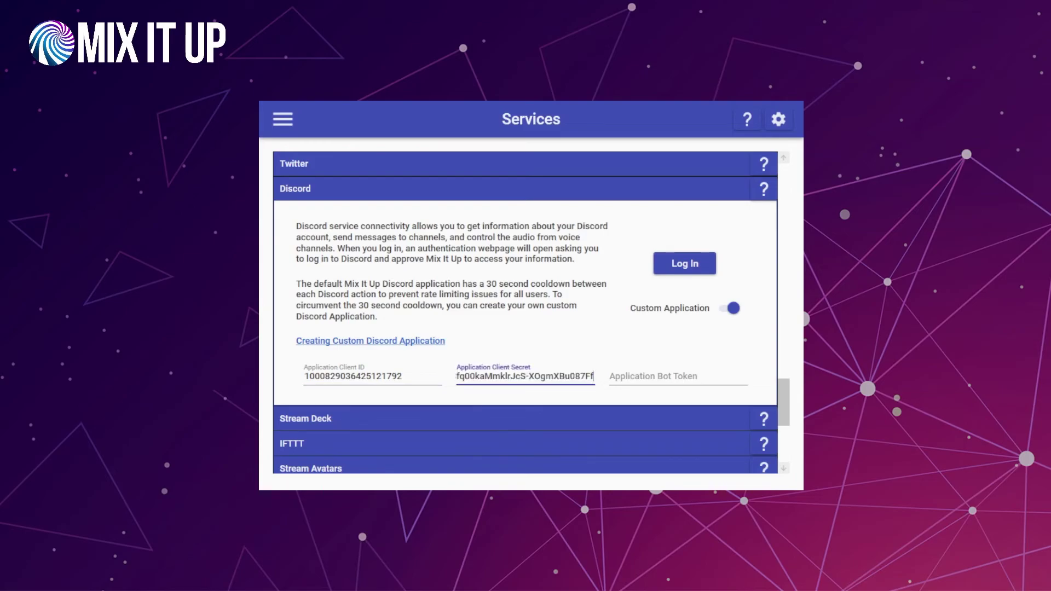
click(679, 376)
key(ctrl+v)
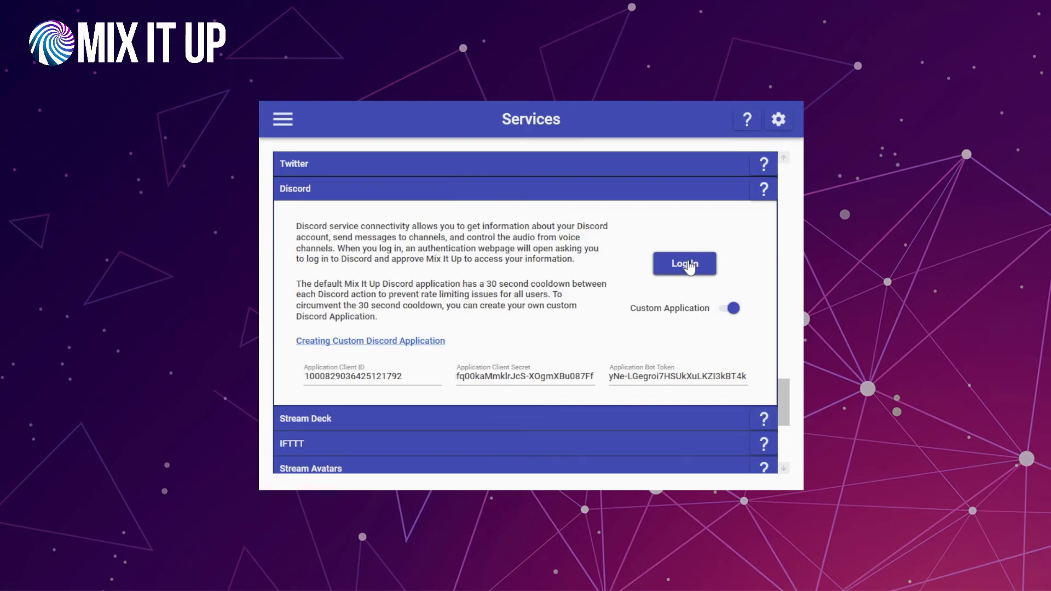
Log in to Discord using the custom MyTestBotForMIU application.
click(679, 271)
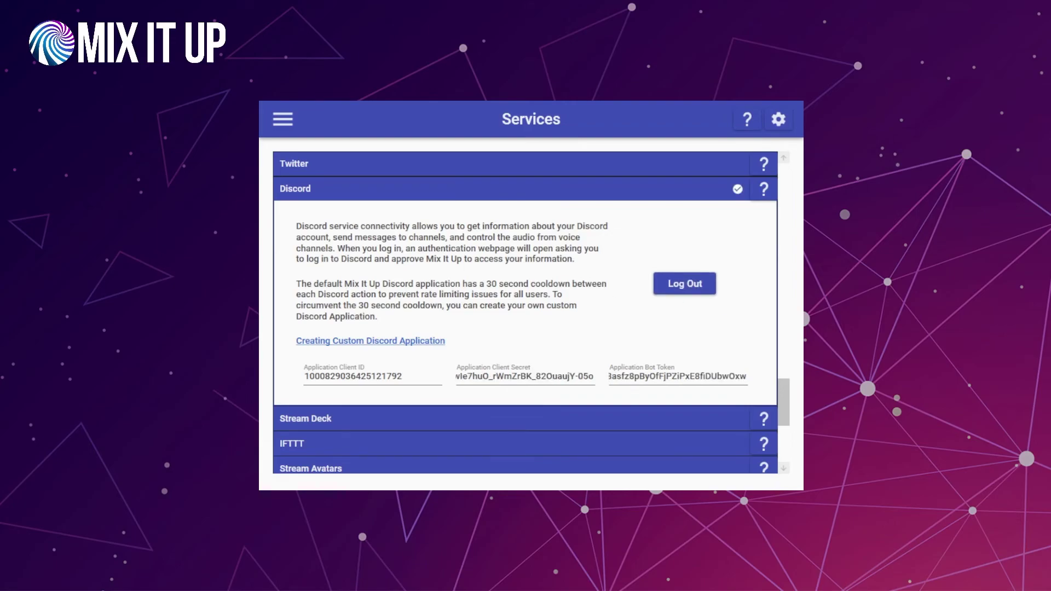